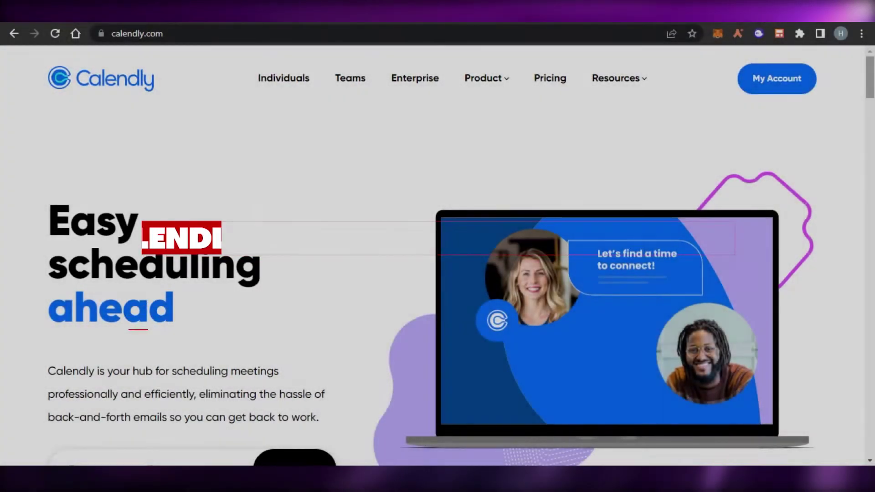
Fill the sign-up email with the saved address suggestion and go to the My Account dashboard
scroll(838, 109, down, 2)
scroll(437, 255, down, 6)
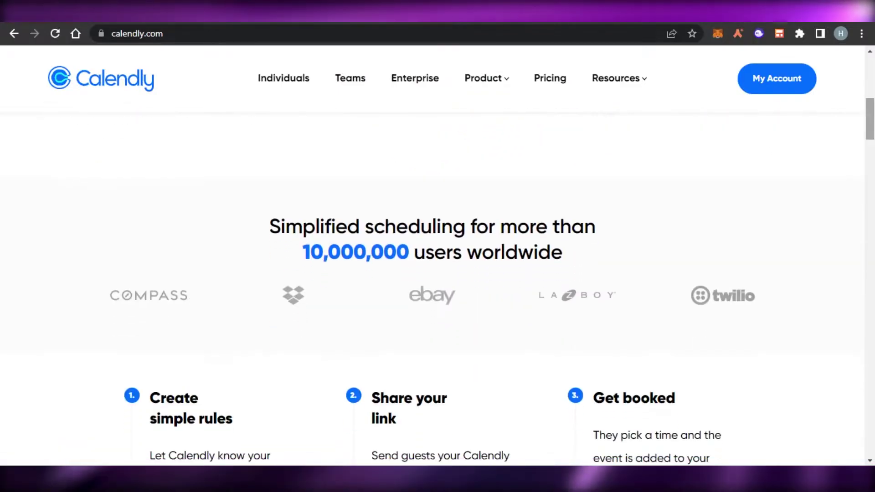
scroll(438, 255, down, 20)
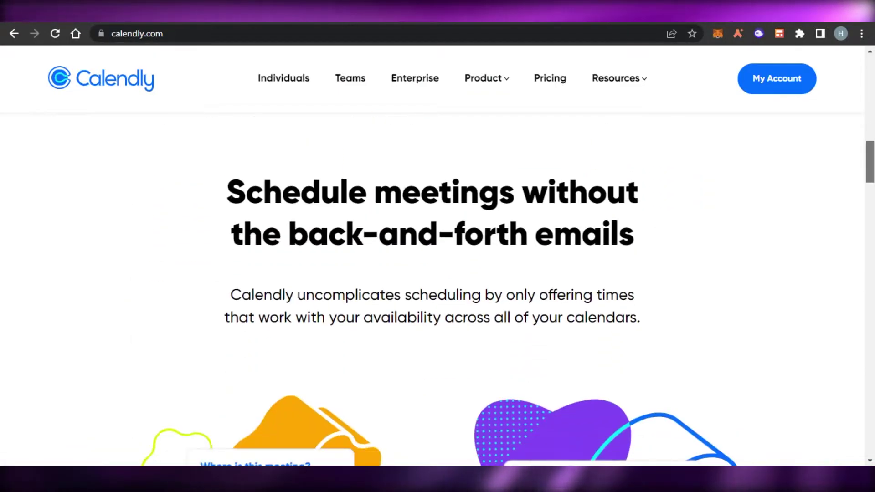
scroll(438, 255, down, 20)
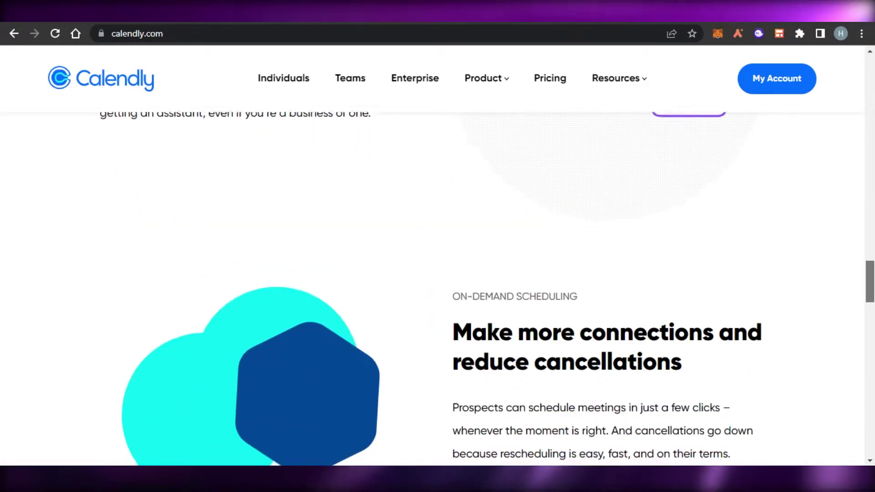
scroll(437, 255, down, 12)
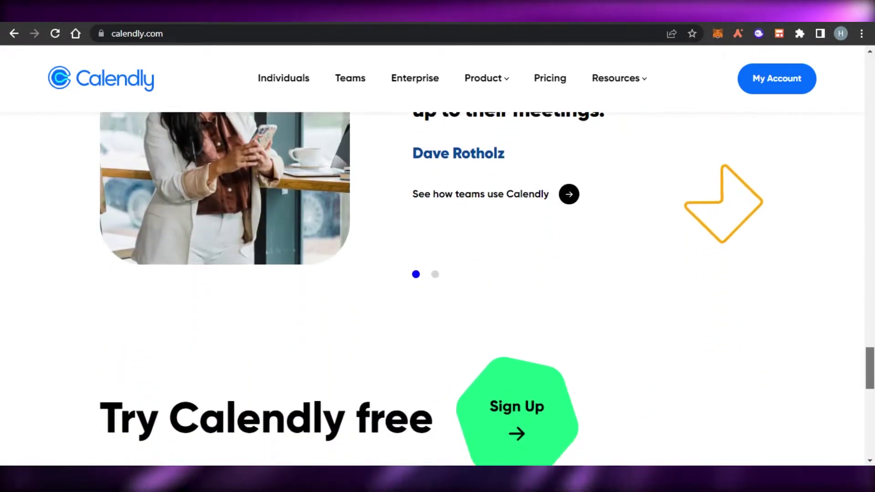
scroll(288, 245, down, 3)
scroll(288, 246, up, 15)
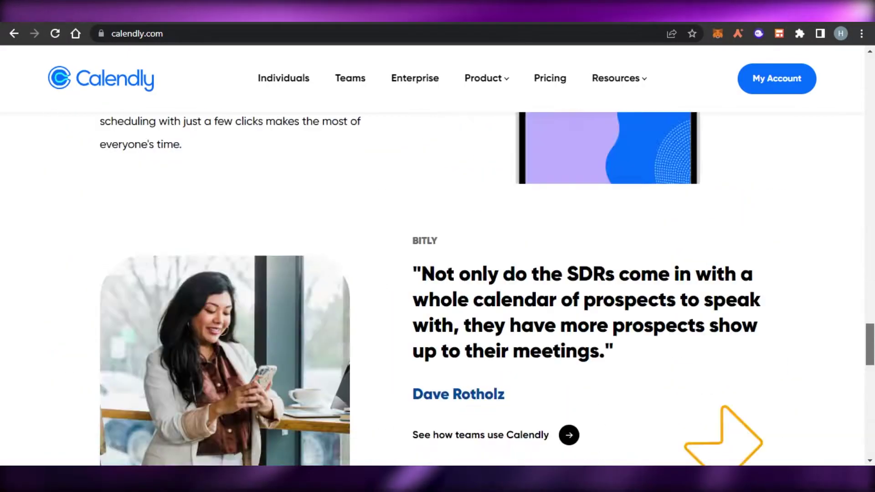
scroll(283, 238, up, 15)
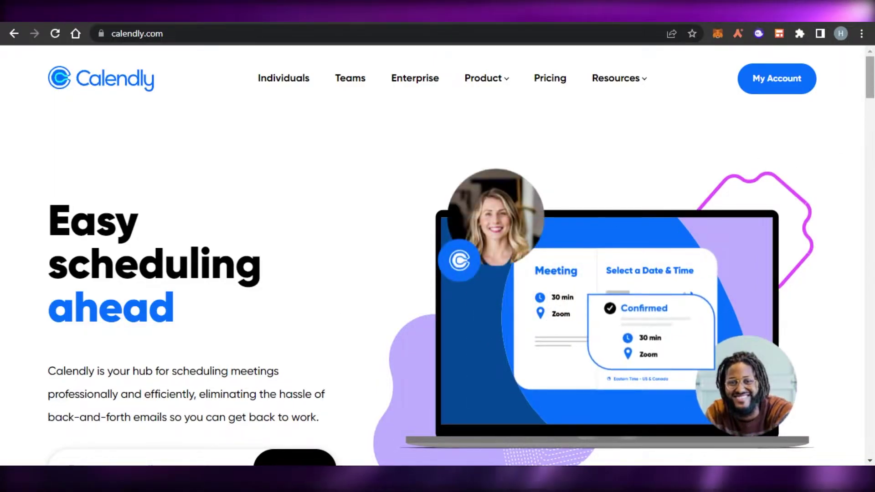
scroll(822, 157, down, 4)
scroll(437, 273, down, 3)
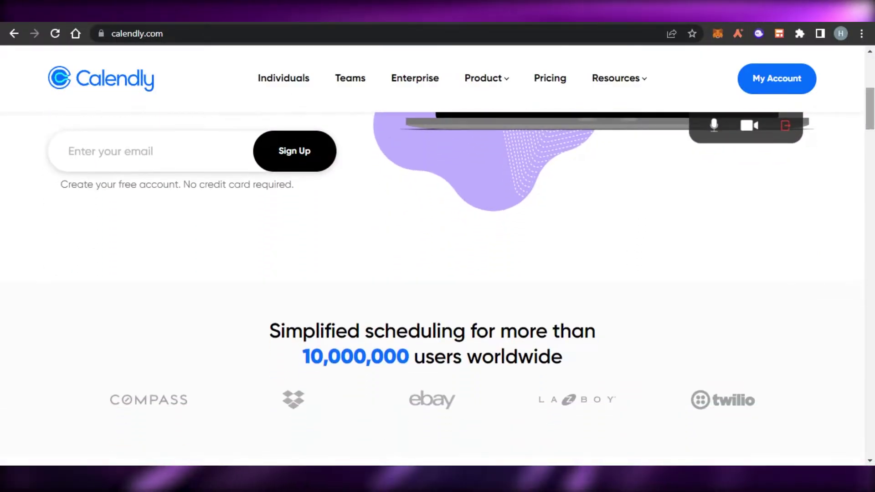
scroll(437, 274, down, 8)
scroll(438, 274, down, 20)
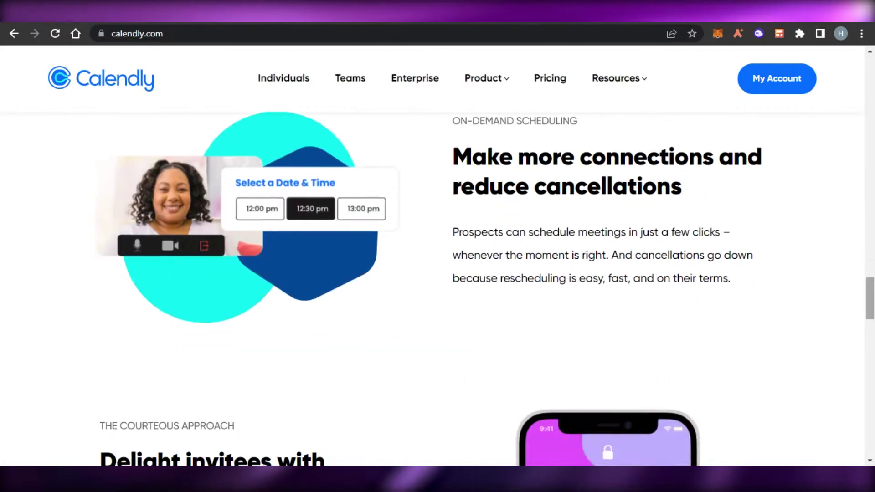
scroll(437, 273, up, 17)
scroll(177, 349, up, 15)
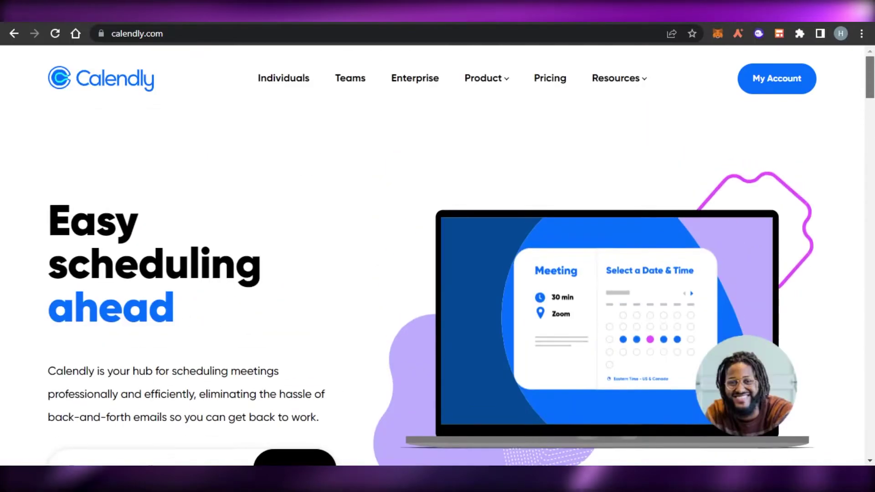
scroll(816, 92, down, 7)
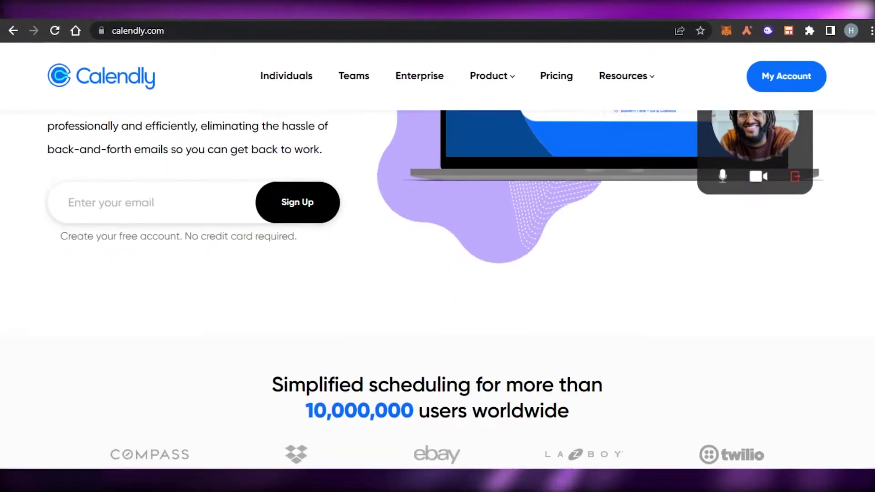
click(102, 112)
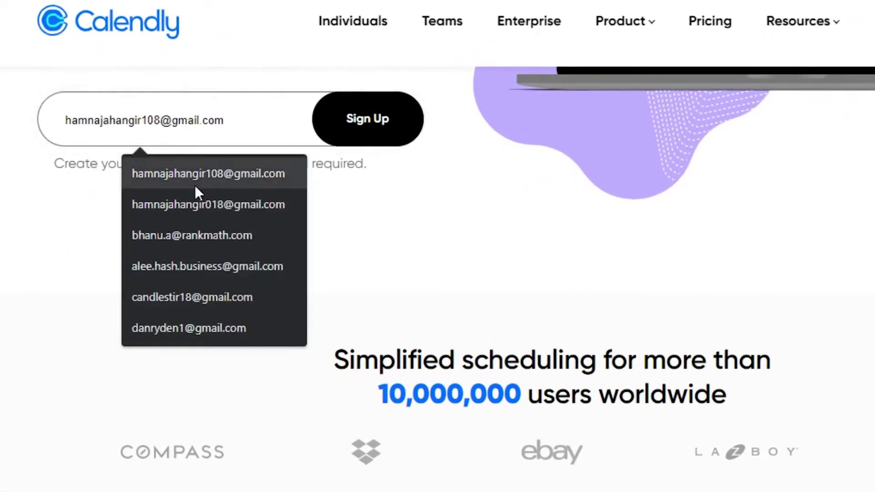
click(187, 191)
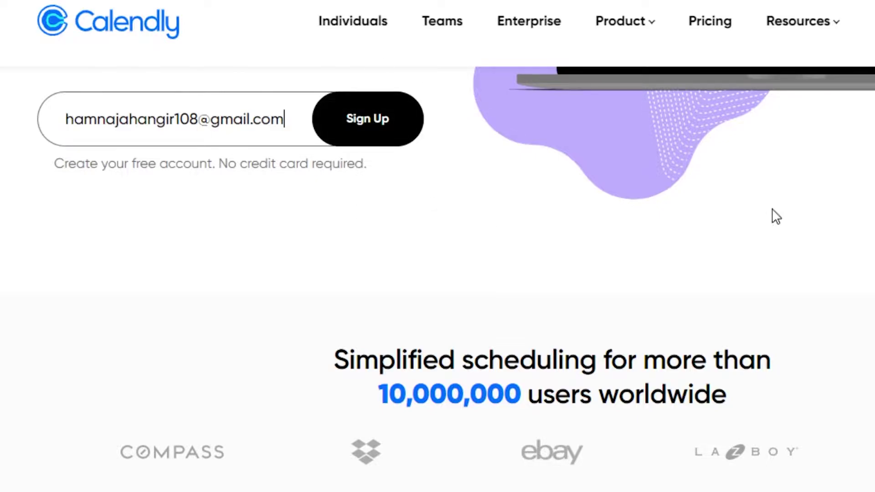
scroll(776, 217, up, 5)
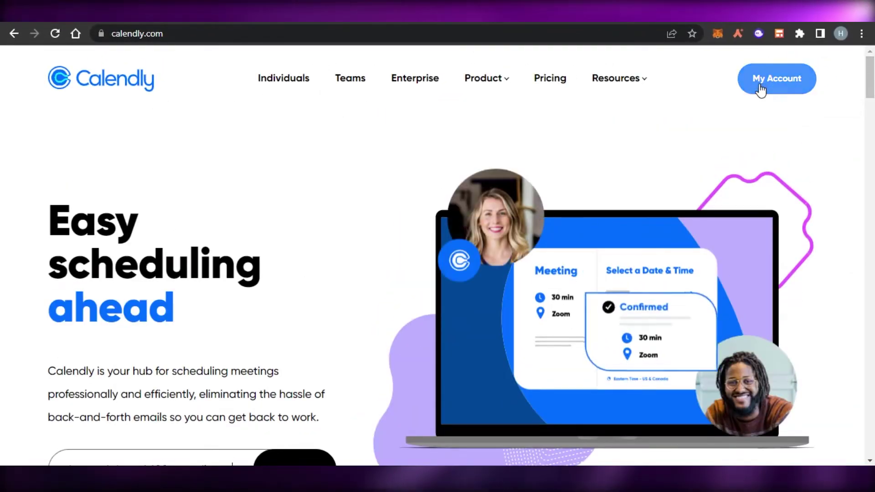
click(759, 90)
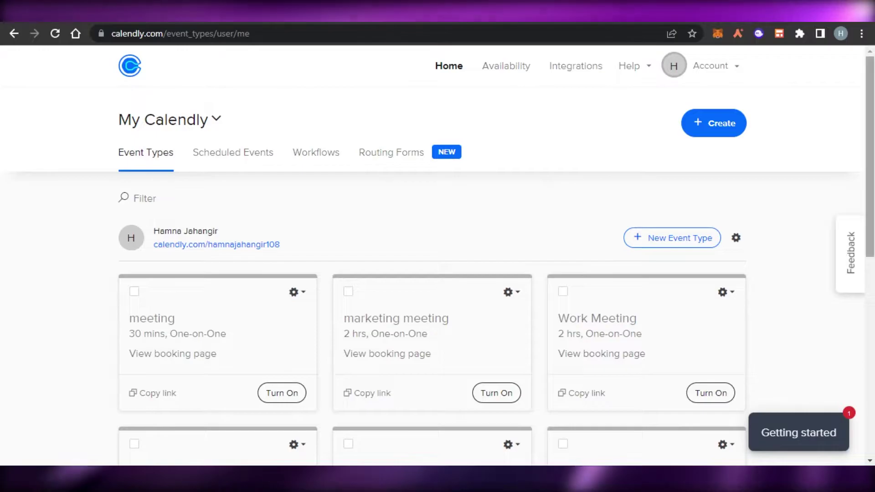
Look over the Scheduled Events, Workflows and Routing Forms pages, then return to Event Types
scroll(678, 112, down, 7)
scroll(436, 233, up, 10)
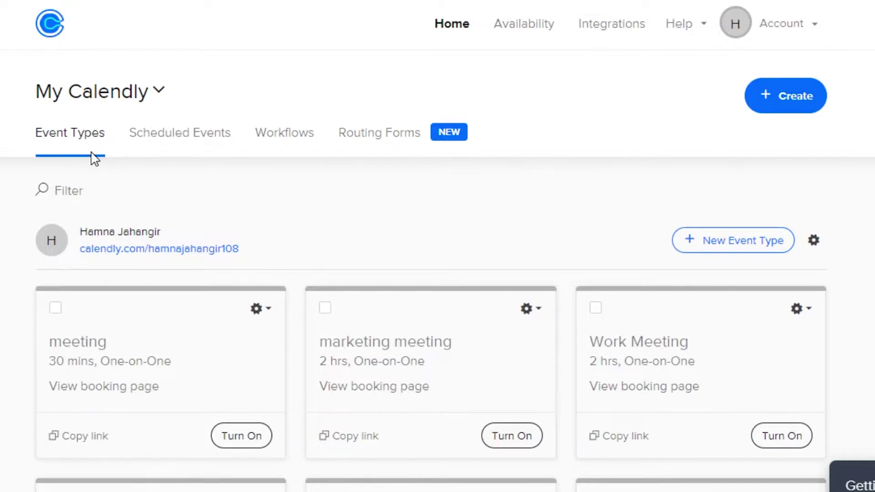
click(170, 138)
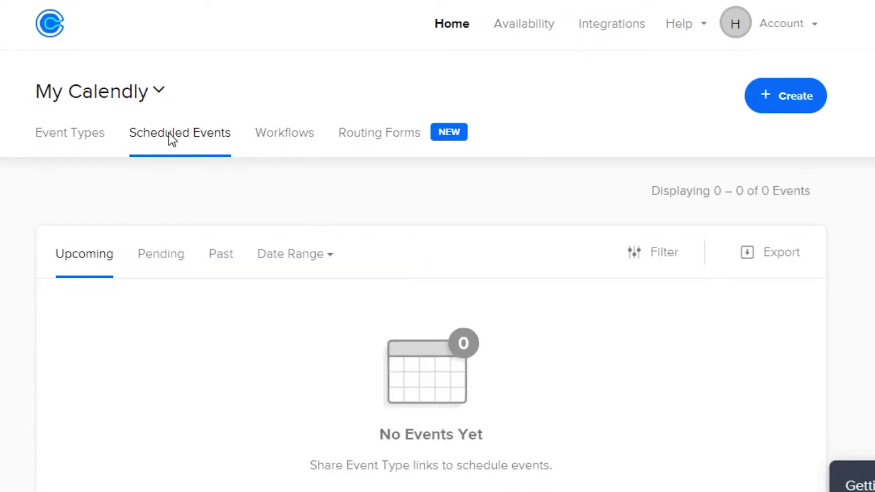
click(291, 136)
click(372, 141)
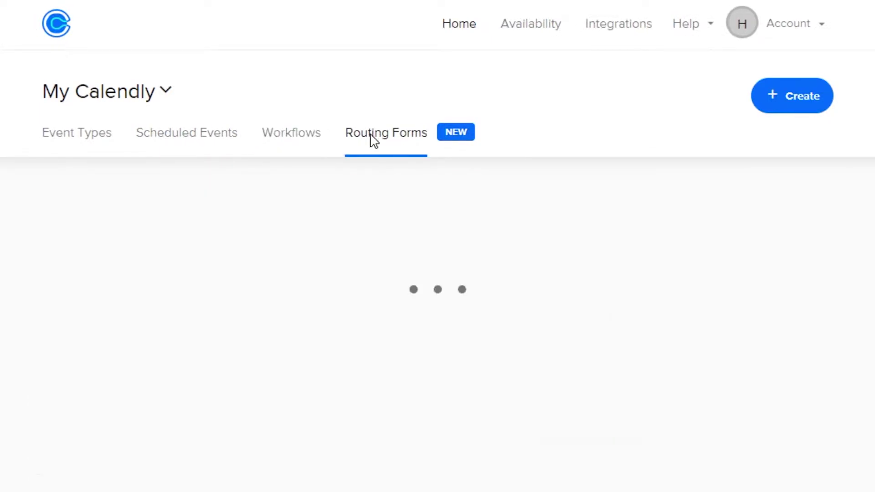
click(73, 142)
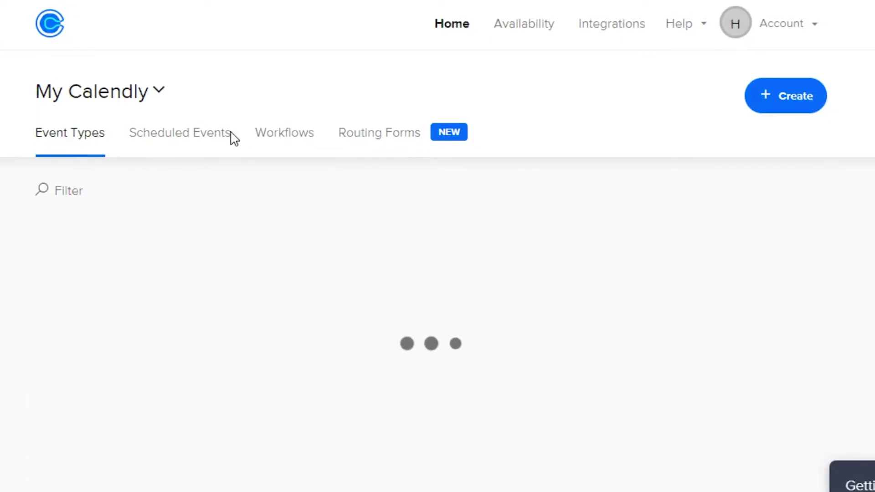
Check the Account menu, then go to the Availability page
click(765, 34)
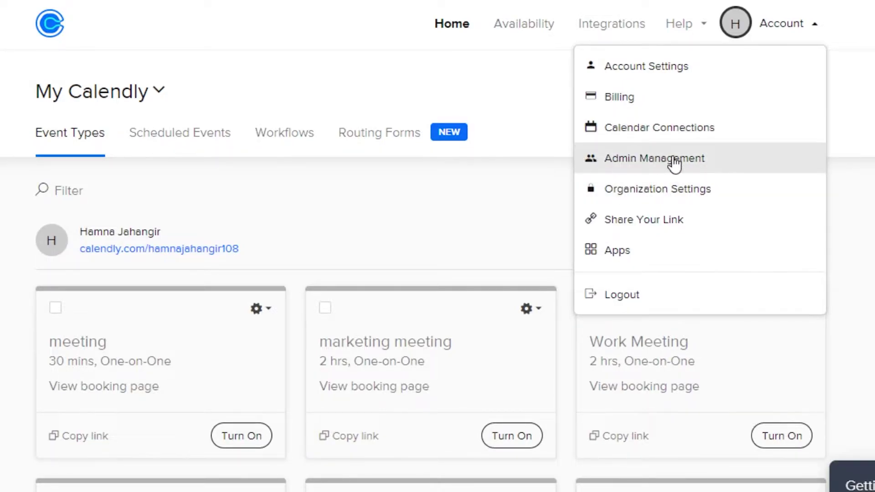
click(504, 135)
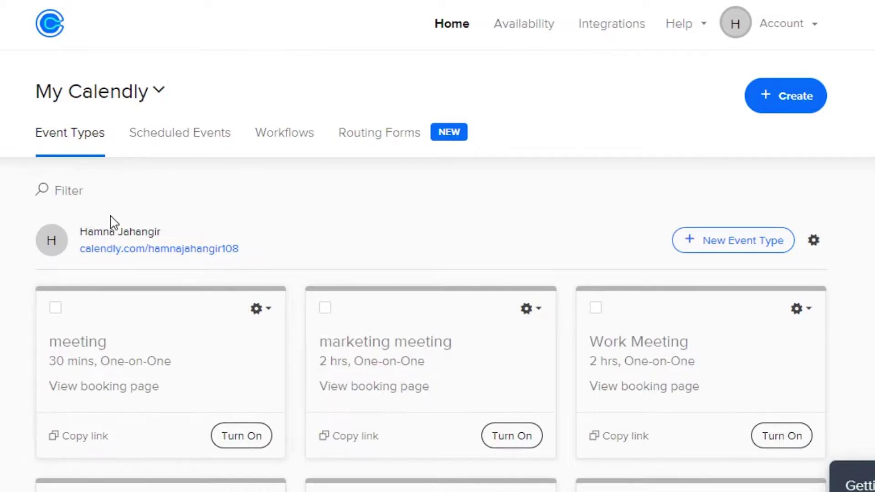
click(504, 35)
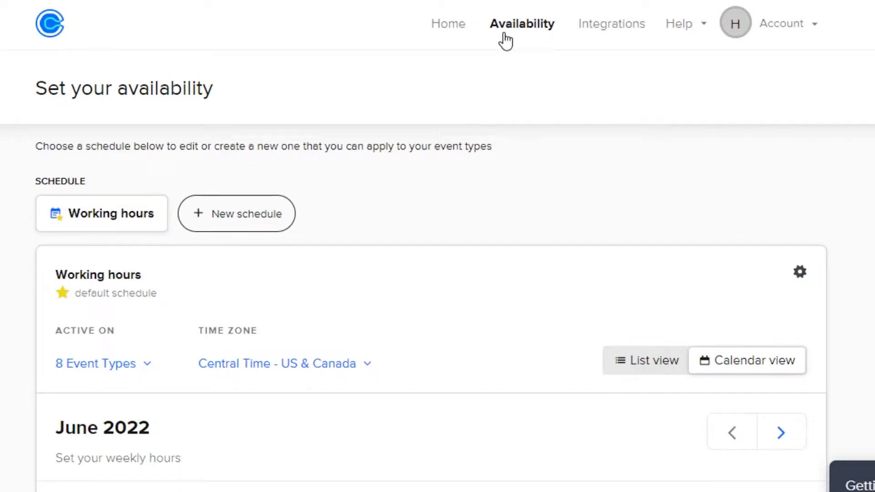
Show the default schedule's weekly hours in List view
scroll(431, 246, down, 10)
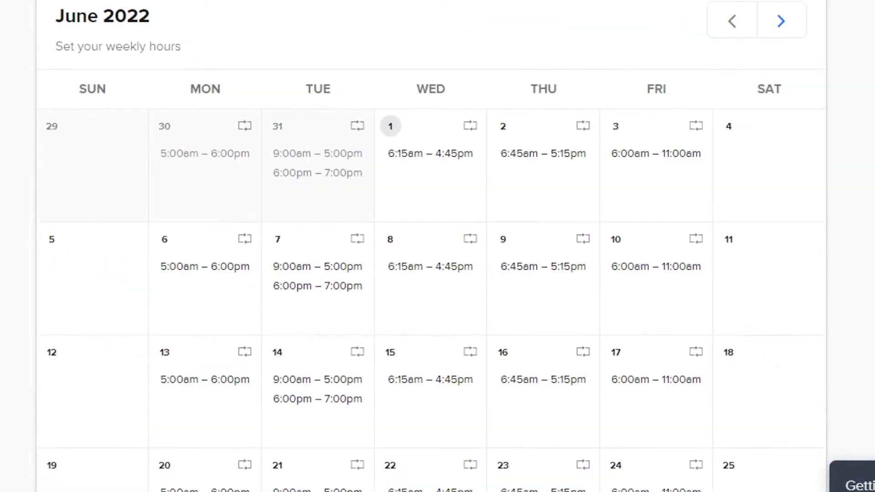
scroll(431, 246, up, 10)
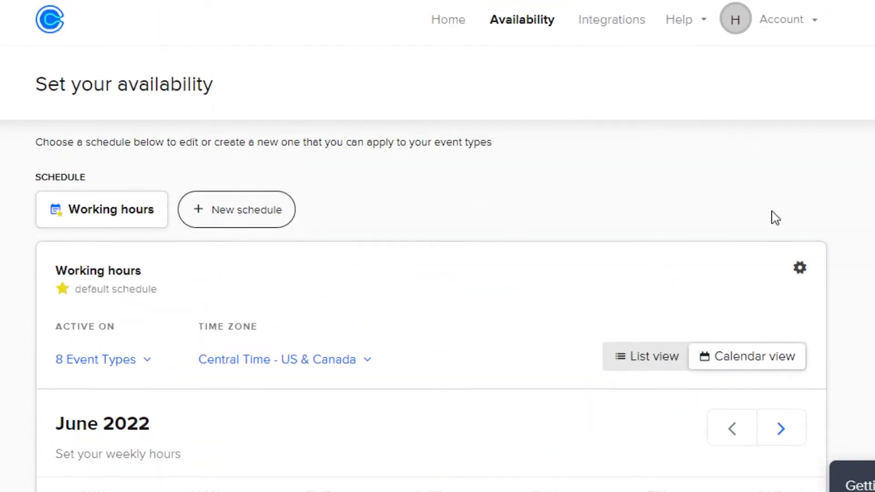
scroll(431, 246, down, 8)
scroll(779, 123, up, 3)
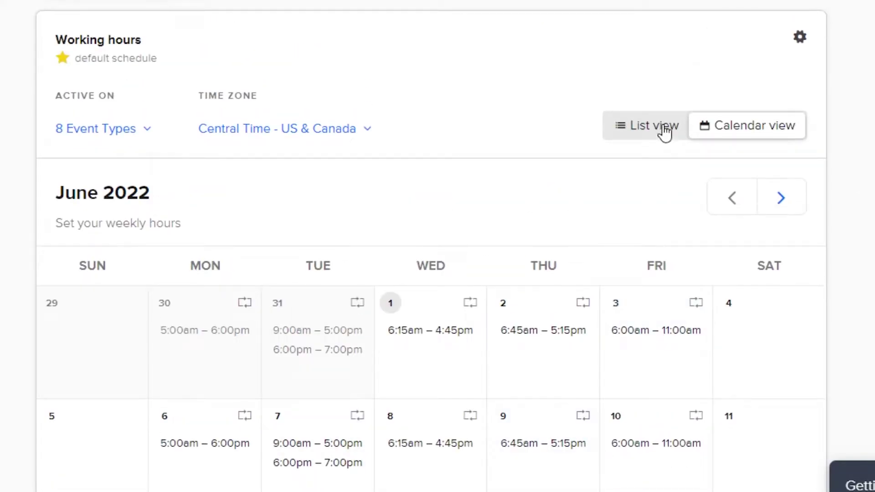
click(666, 132)
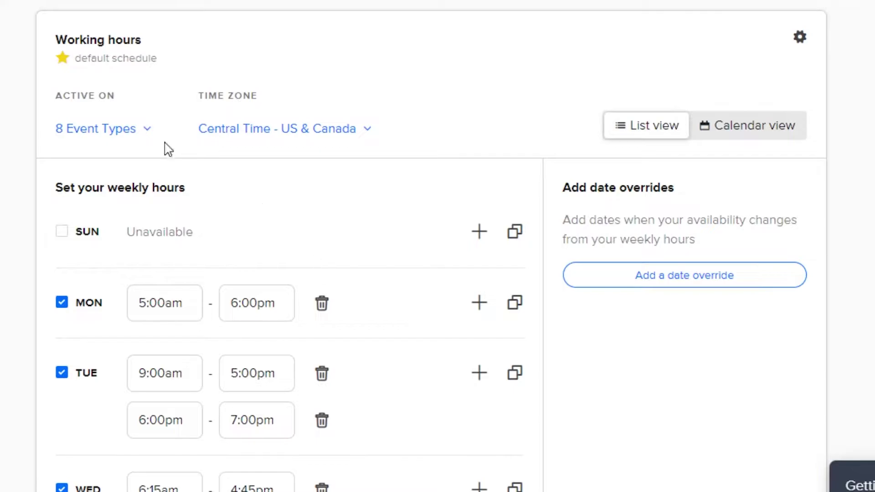
Create a new availability schedule named 'Working hours' and open it
scroll(377, 133, up, 1)
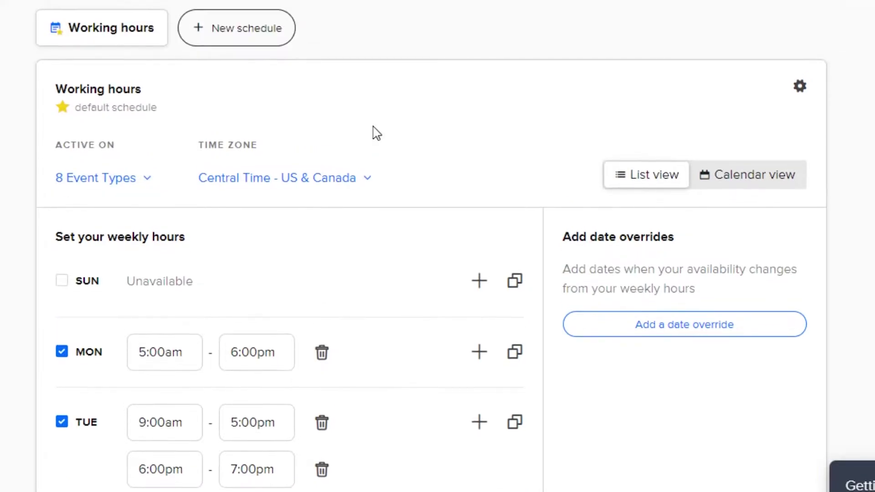
click(205, 27)
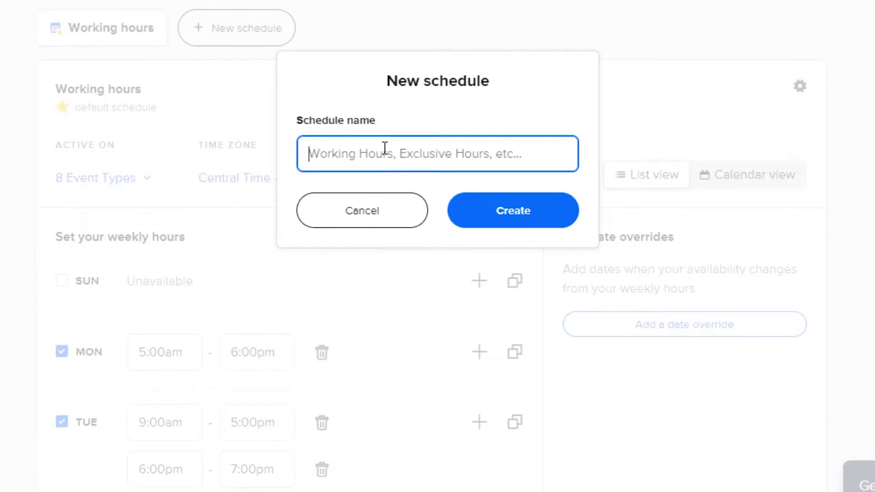
text(Worki)
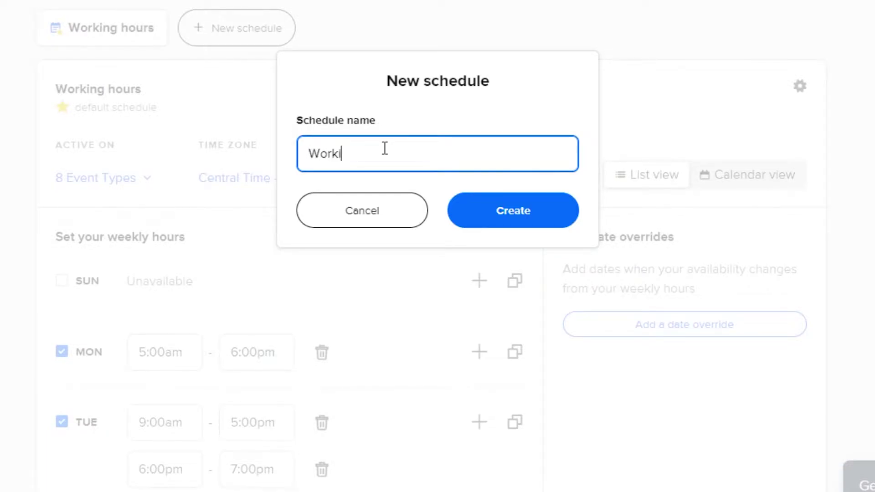
text(ng hours)
key(Return)
click(188, 24)
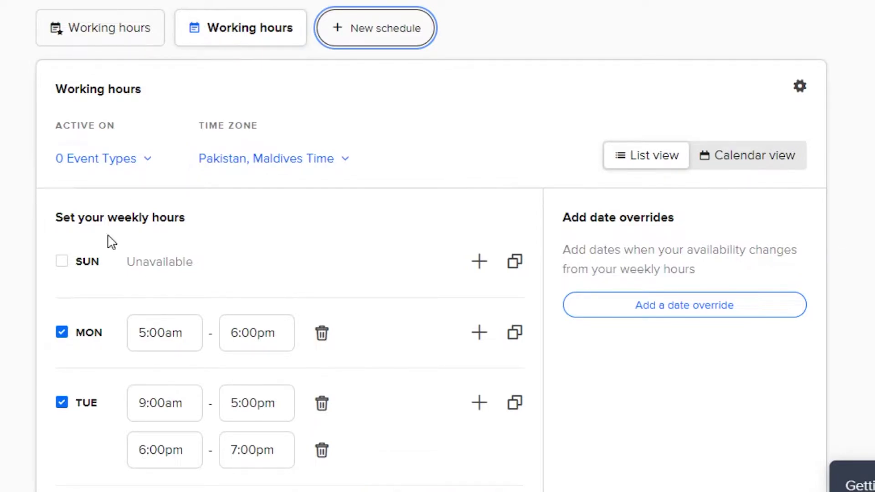
Check the schedule's event types, then set its time zone to UK, Ireland, Lisbon Time
click(111, 167)
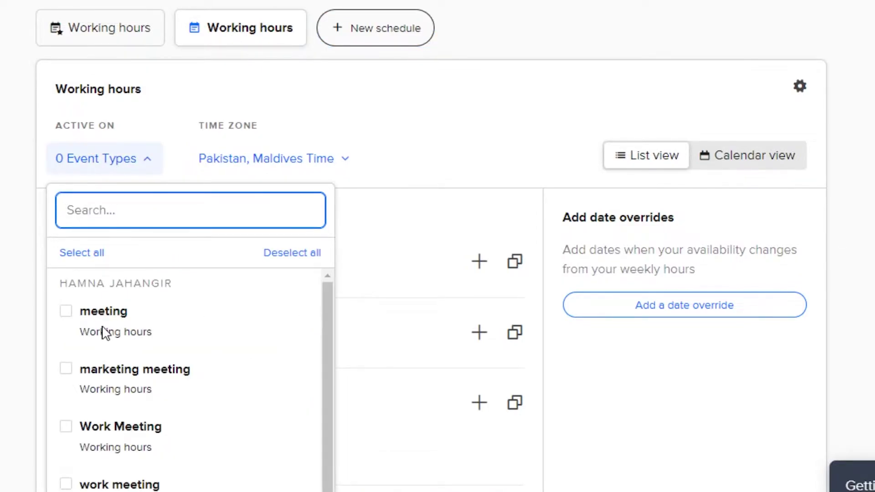
key(Escape)
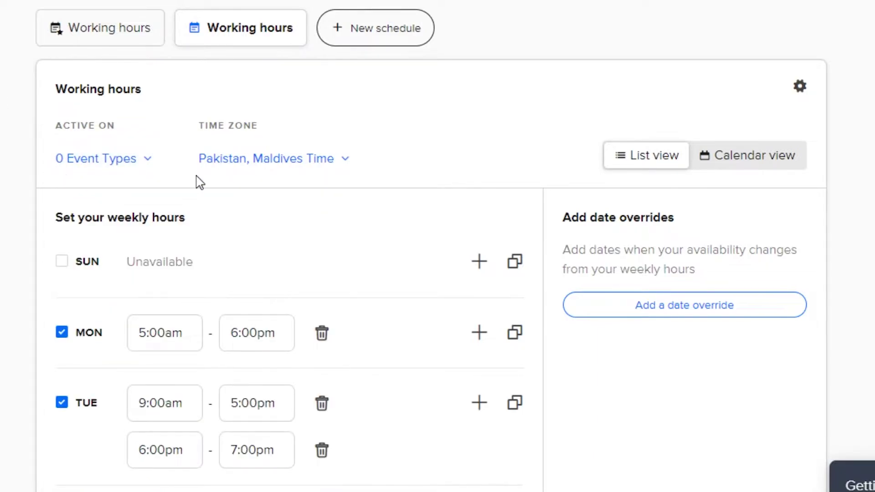
click(260, 170)
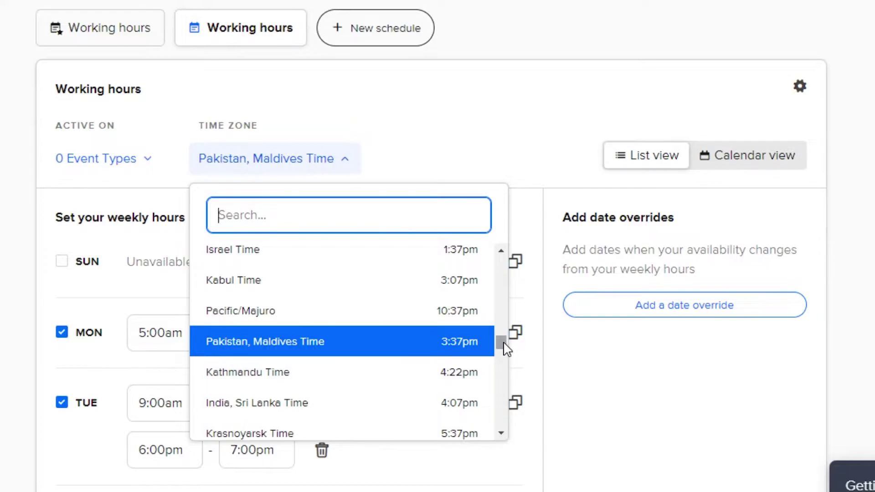
drag(505, 349, 506, 401)
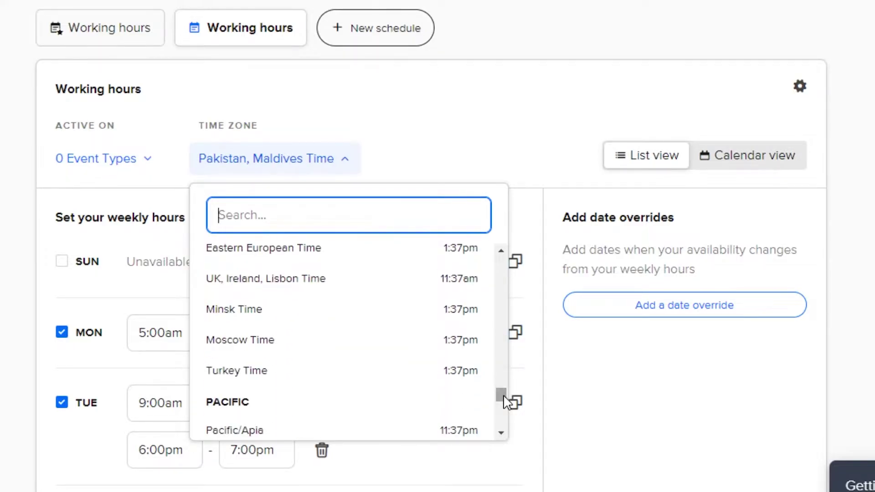
click(333, 279)
scroll(333, 292, down, 6)
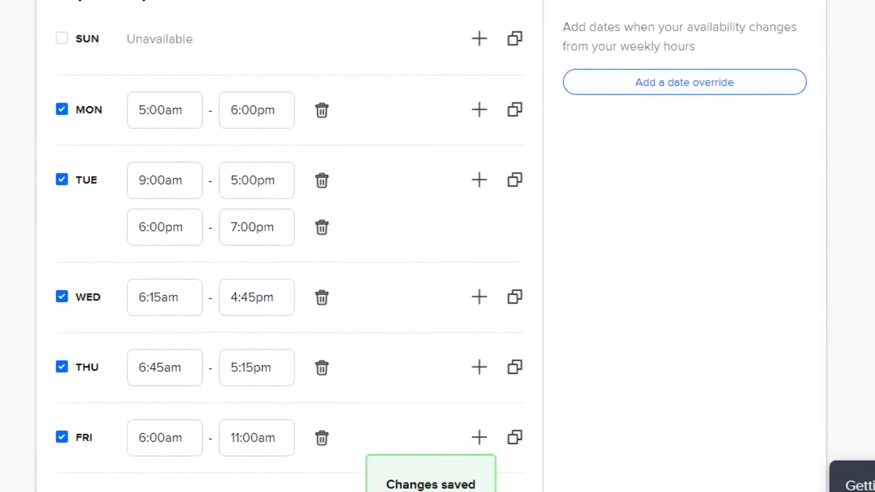
scroll(339, 228, up, 1)
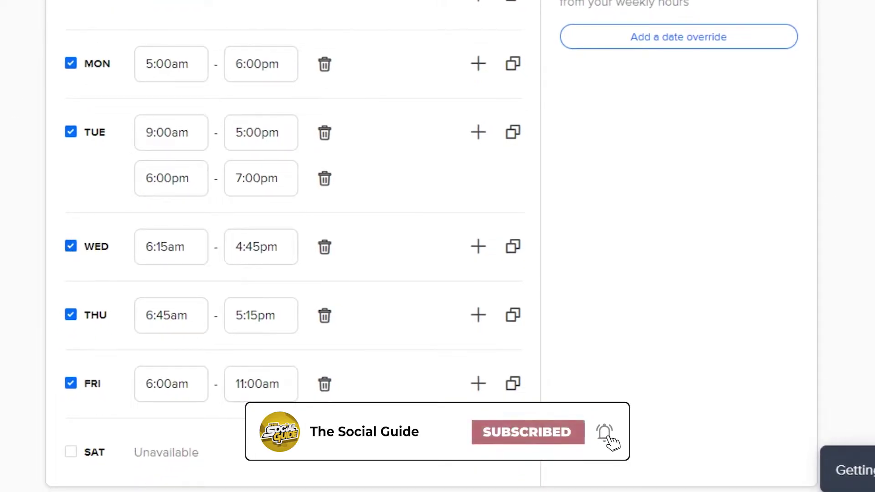
scroll(570, 183, up, 2)
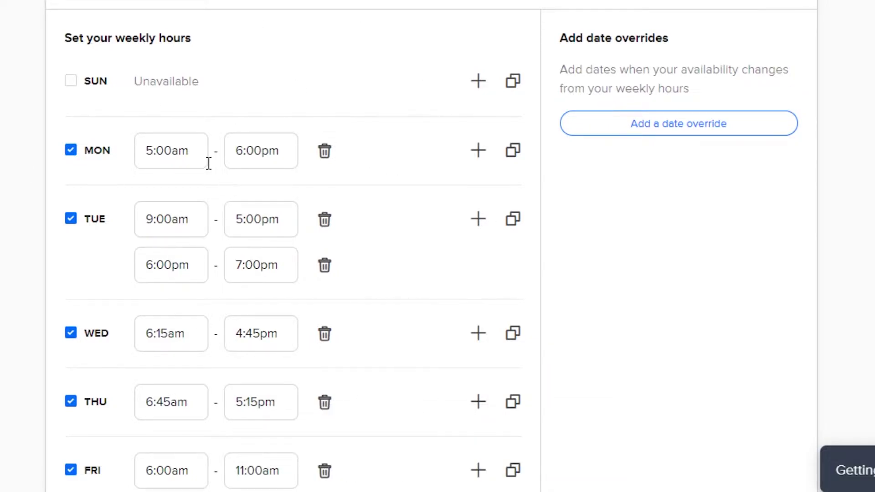
Set Monday to 8:00am–4:00pm and copy those hours to Tuesday through Thursday
click(182, 152)
scroll(232, 219, up, 2)
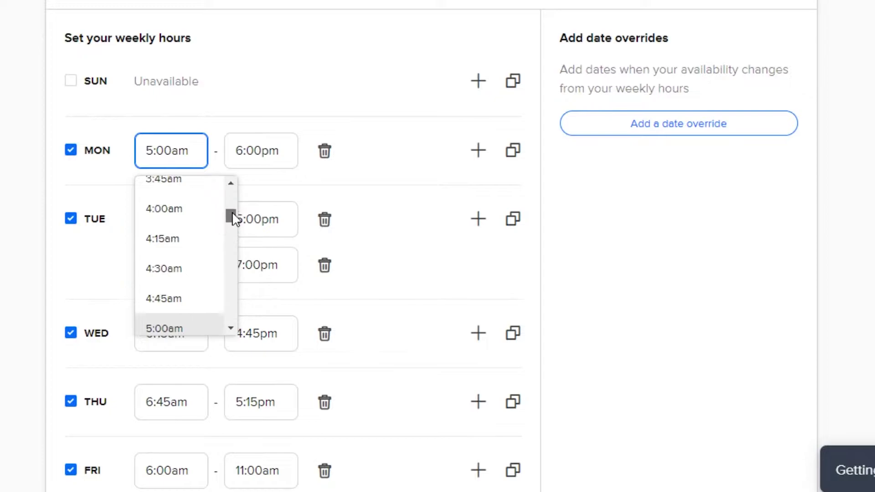
drag(232, 212, 232, 240)
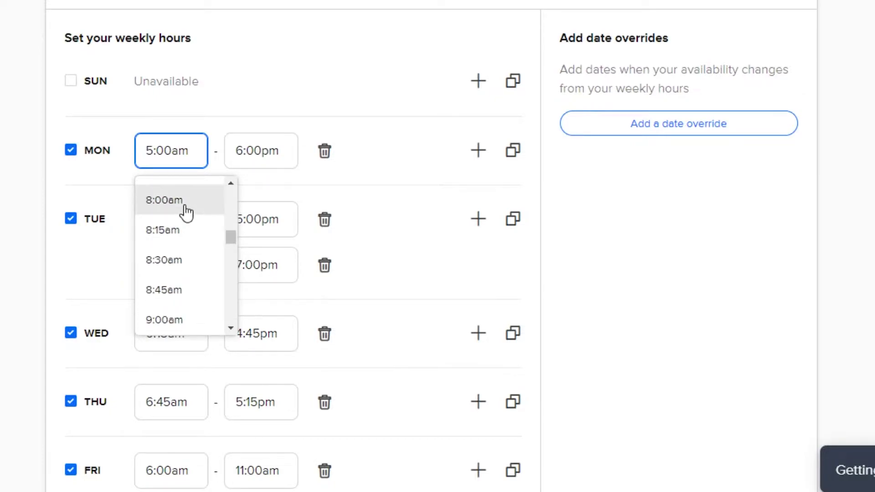
click(187, 212)
click(274, 156)
scroll(292, 207, up, 2)
click(277, 210)
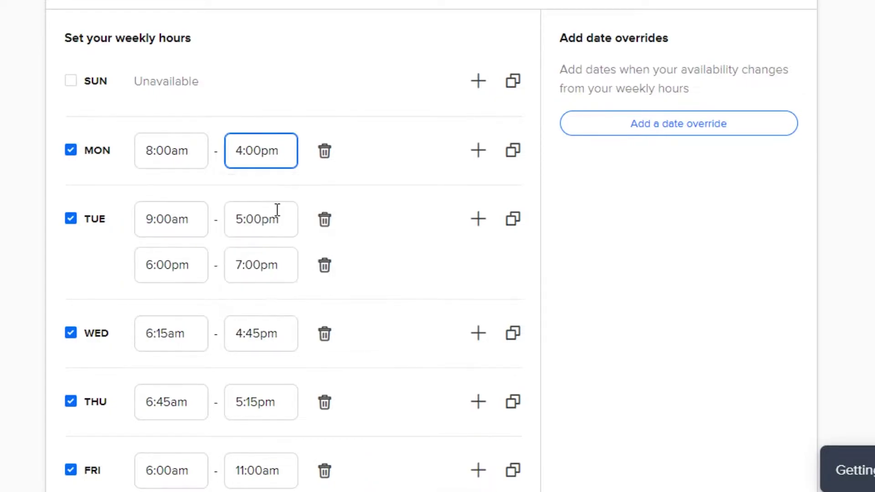
click(513, 151)
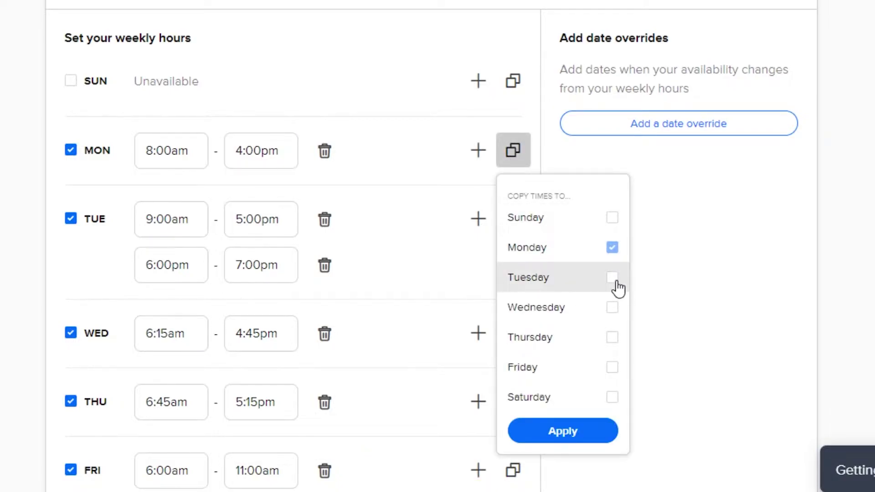
click(612, 338)
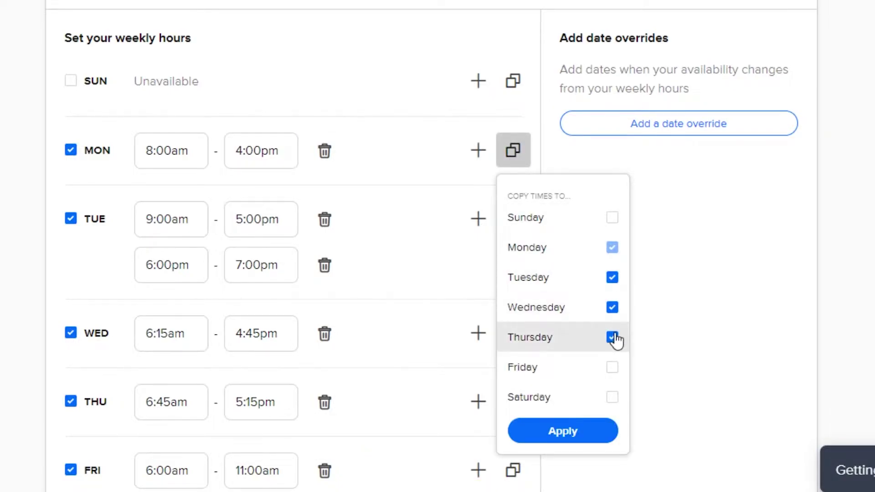
click(562, 432)
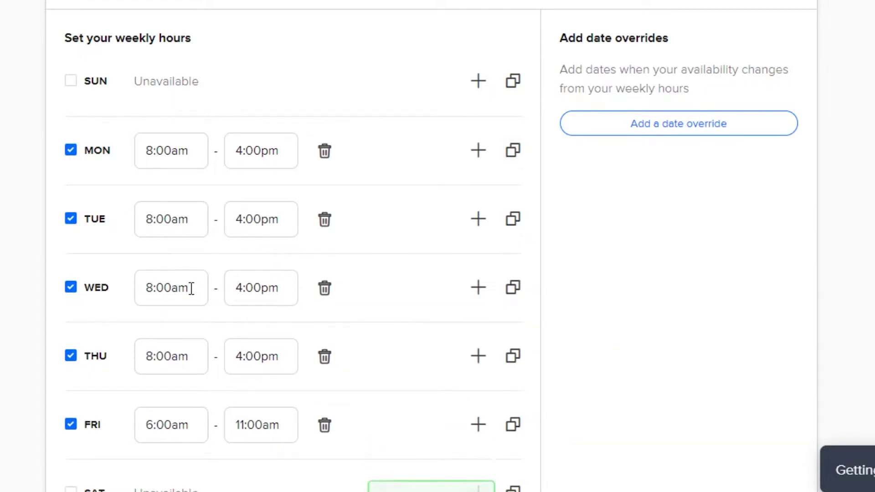
Set Friday's hours to 7:00am–1:00pm
scroll(522, 253, down, 2)
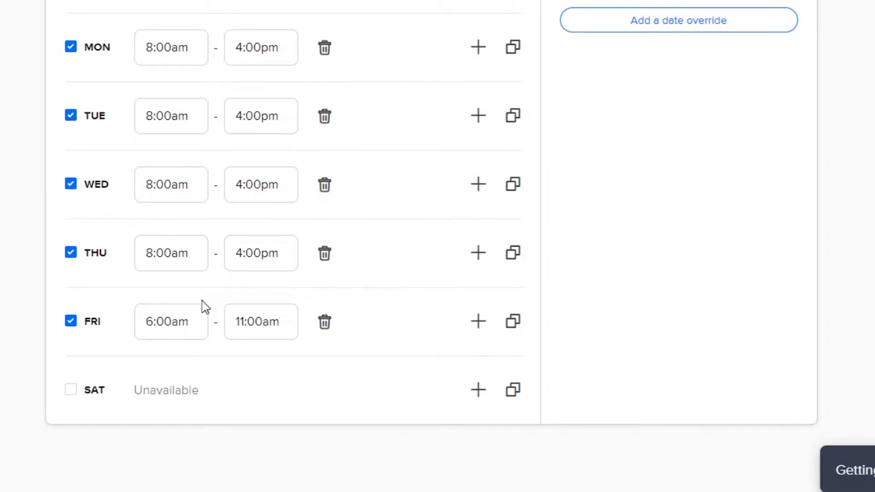
click(178, 316)
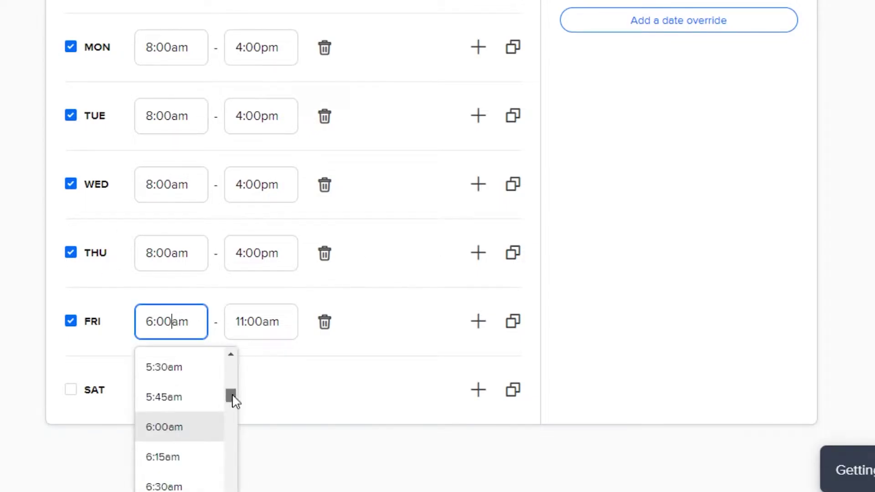
mouse_move(232, 400)
mouse_down()
mouse_move(233, 374)
mouse_move(233, 397)
mouse_up()
click(181, 424)
click(262, 329)
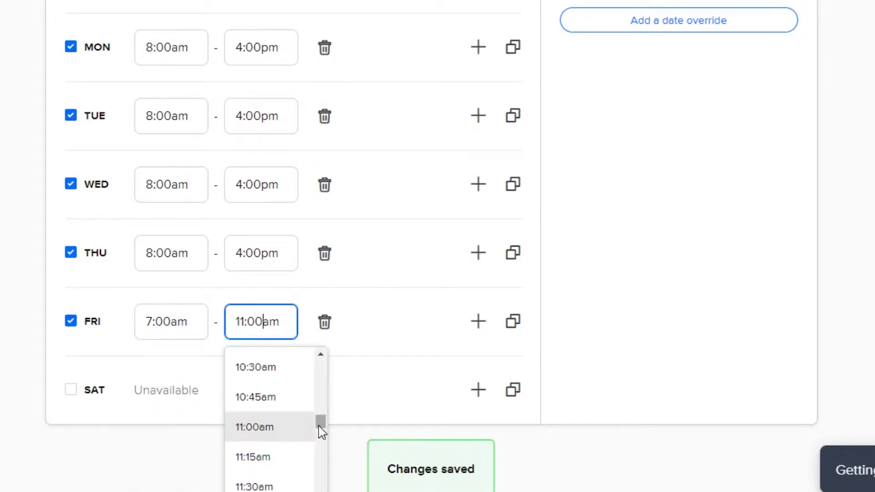
text(1:00pm)
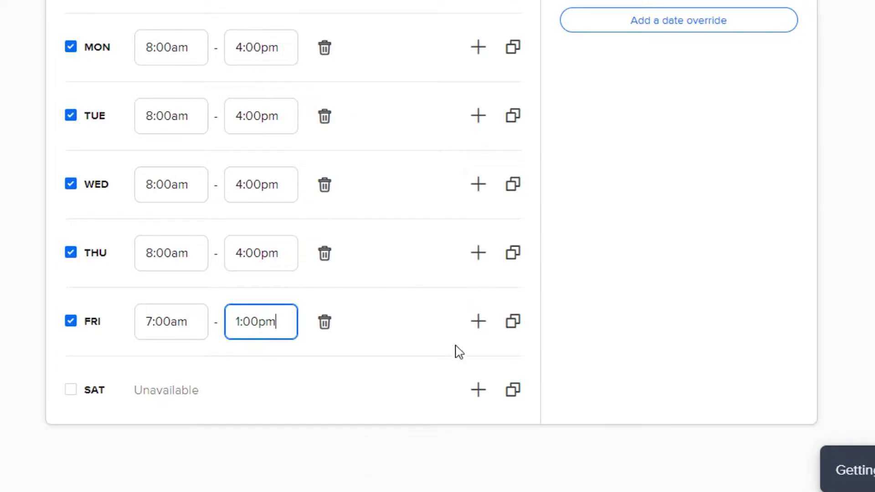
scroll(477, 1, up, 5)
scroll(477, 1, down, 4)
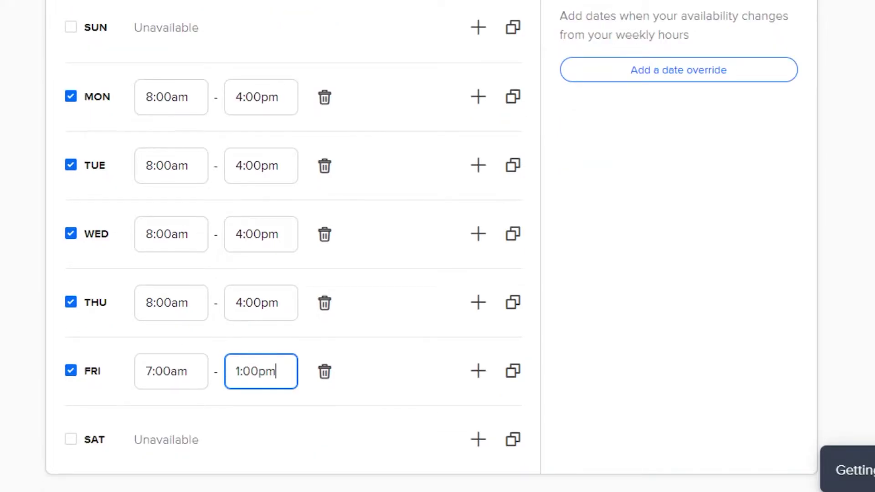
scroll(437, 246, up, 9)
scroll(438, 246, down, 10)
scroll(438, 247, up, 10)
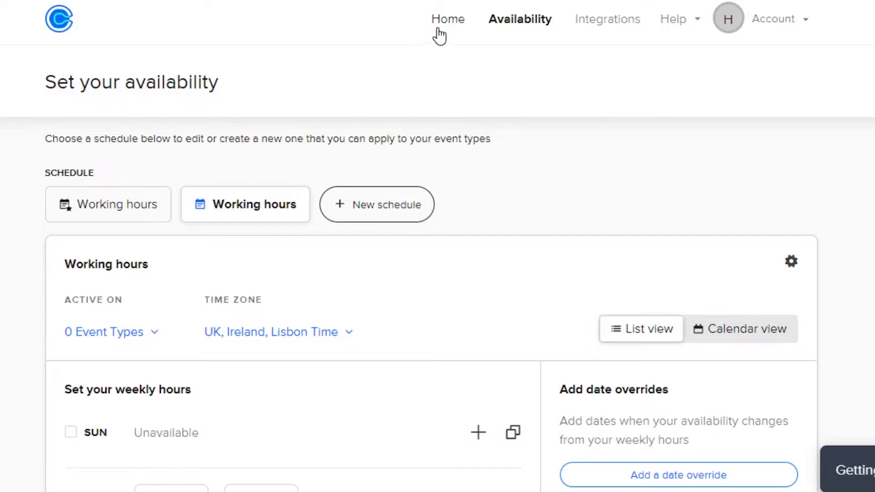
Return to the event types home page and check the Create menu options
click(447, 19)
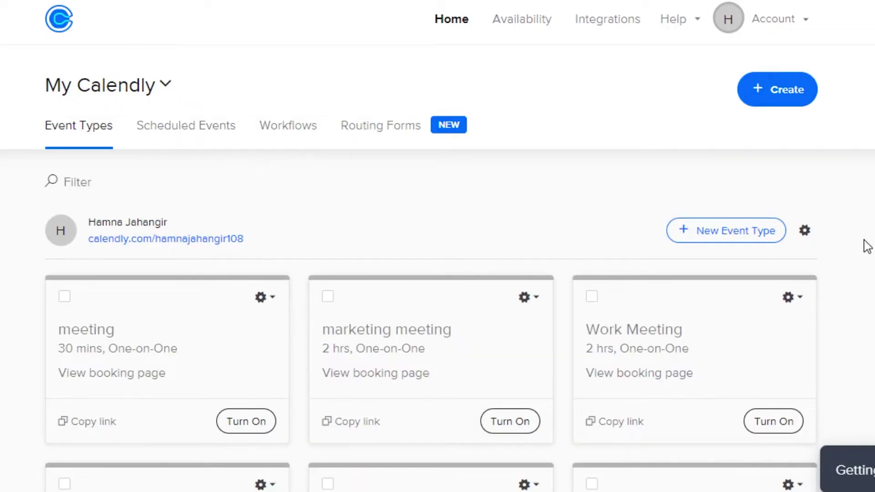
scroll(772, 186, down, 3)
scroll(772, 186, up, 2)
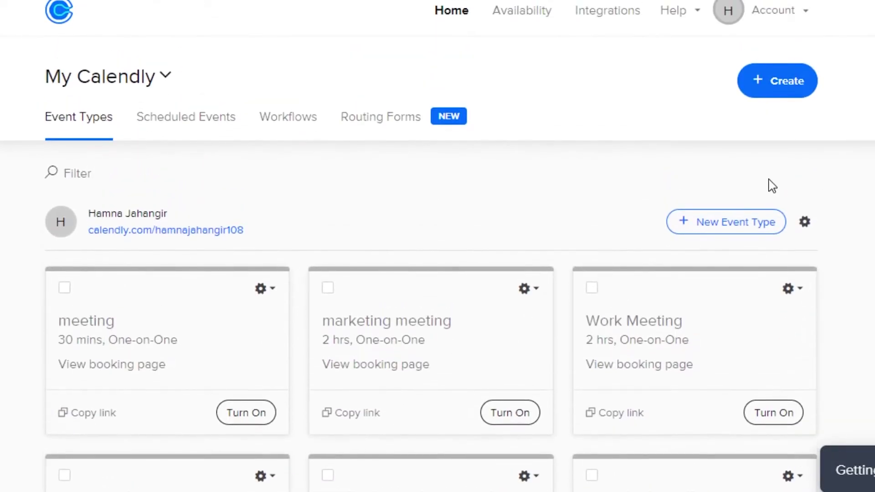
click(775, 90)
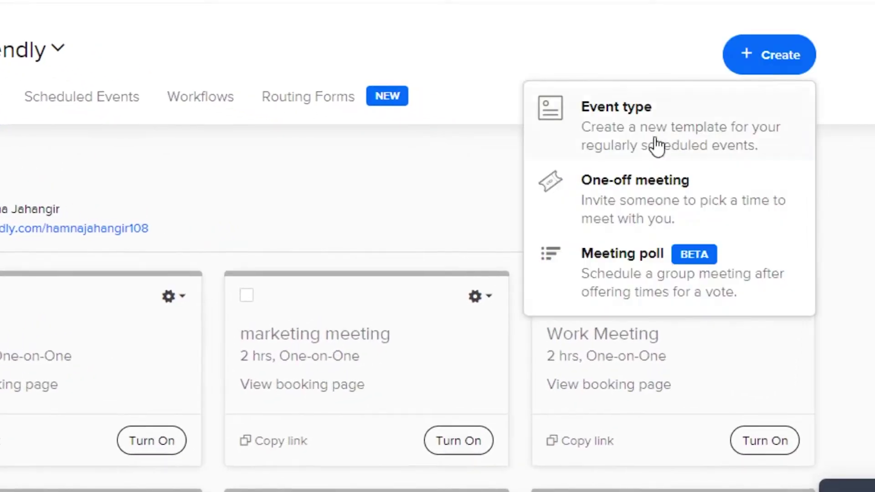
key(Escape)
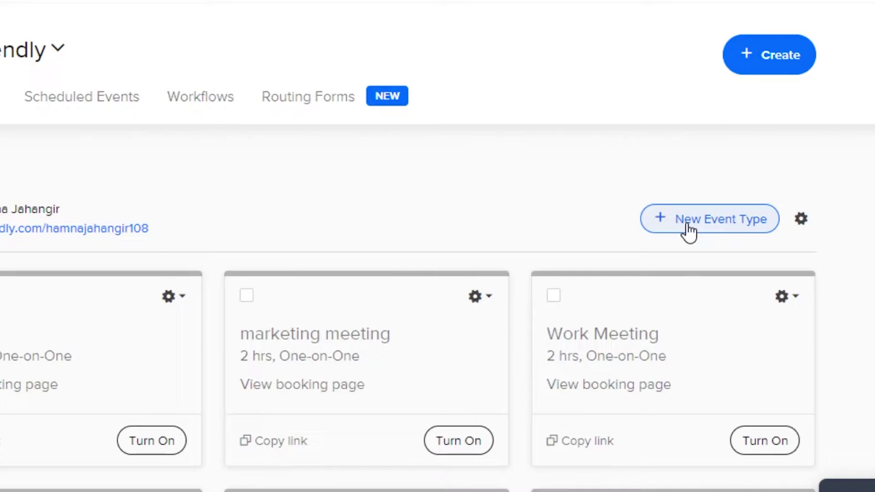
Start a new event type and review the available type options
click(729, 230)
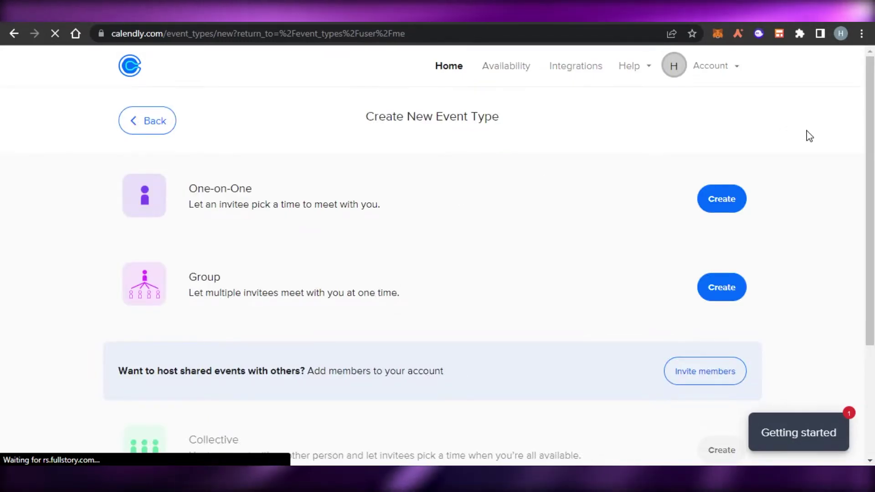
scroll(306, 170, down, 2)
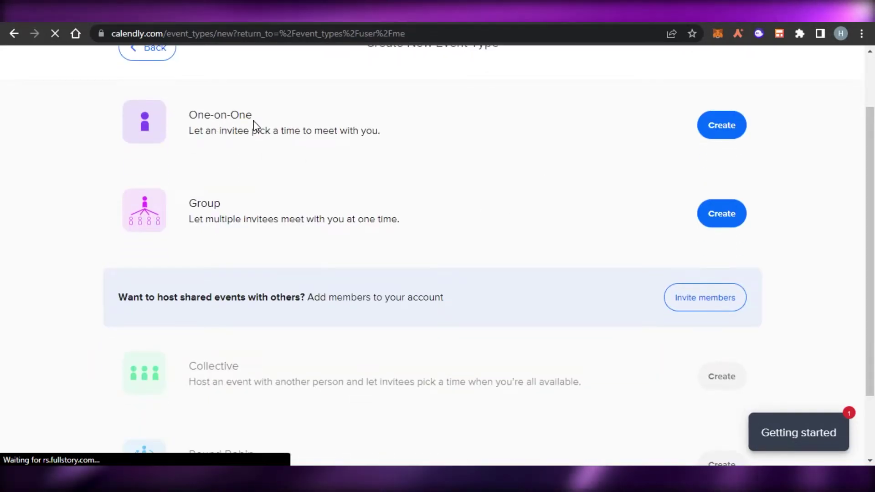
scroll(438, 255, down, 2)
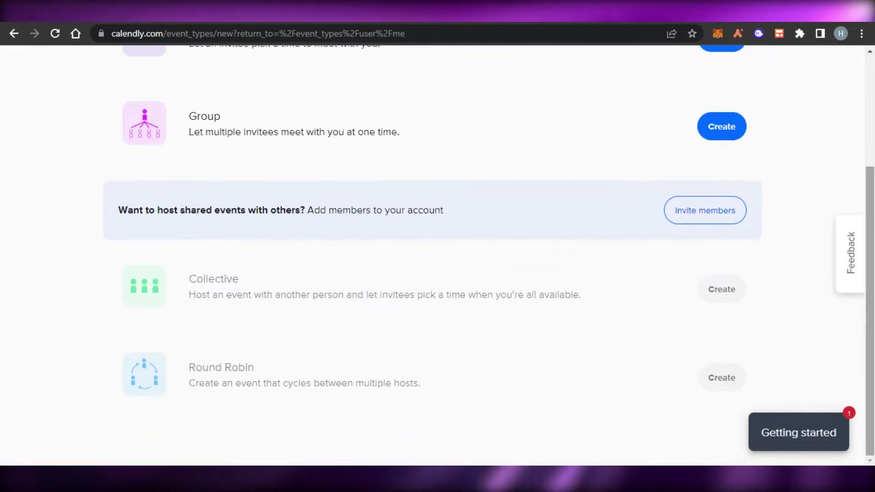
scroll(635, 132, up, 4)
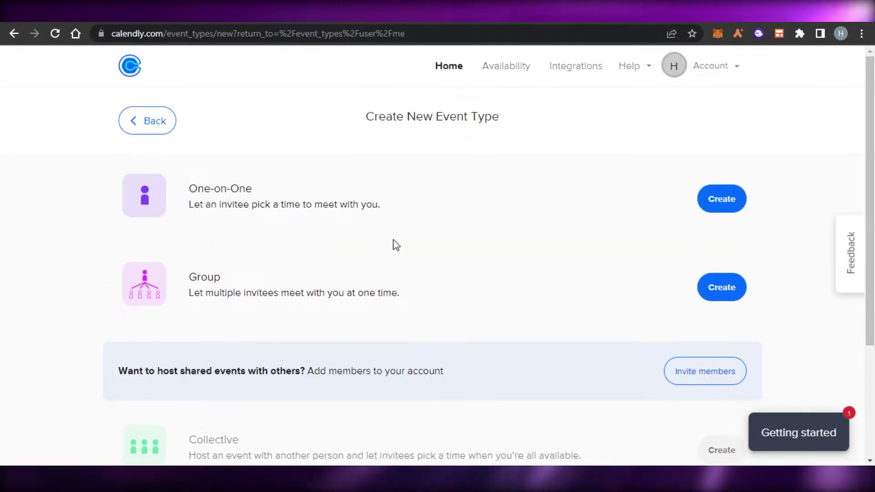
Choose One-on-One as the new event type
click(716, 201)
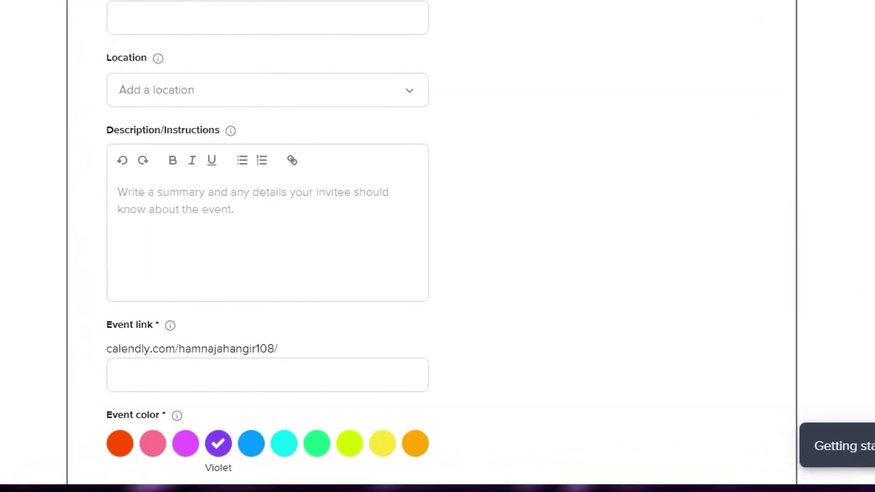
scroll(438, 273, down, 4)
scroll(438, 273, up, 4)
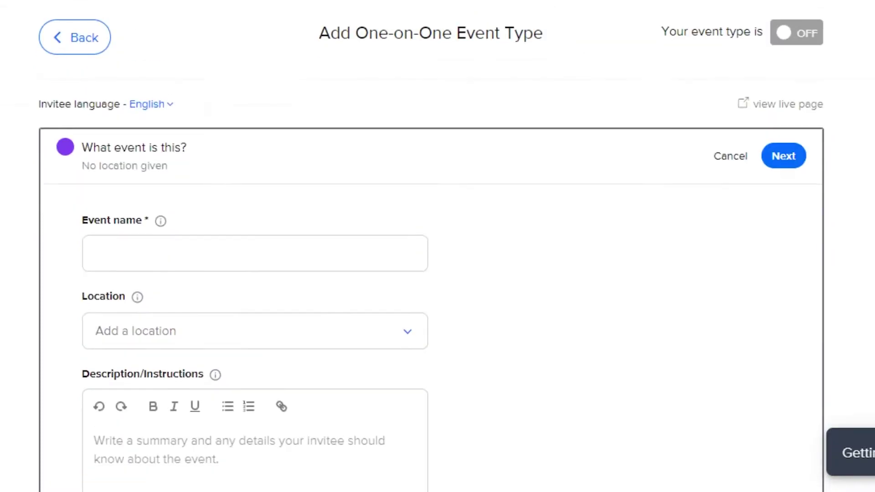
scroll(201, 107, down, 3)
Name the event 'Test Meeting' and browse the location options
click(151, 134)
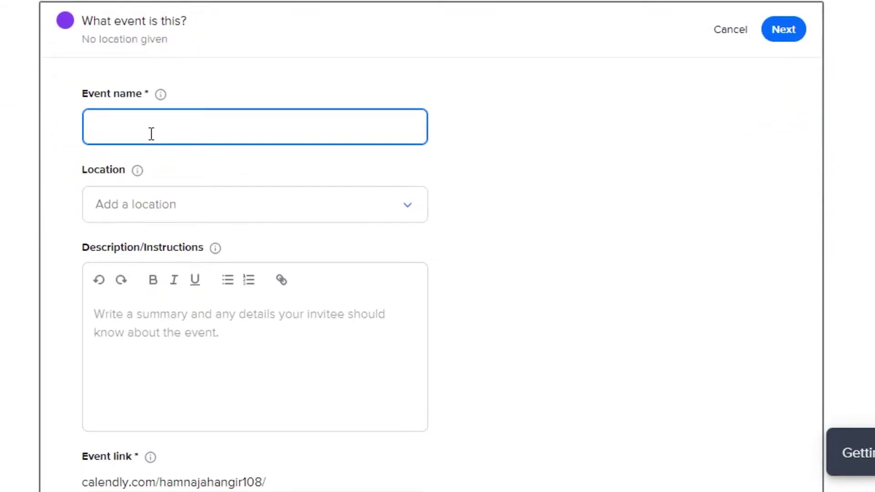
text(Test Meeting)
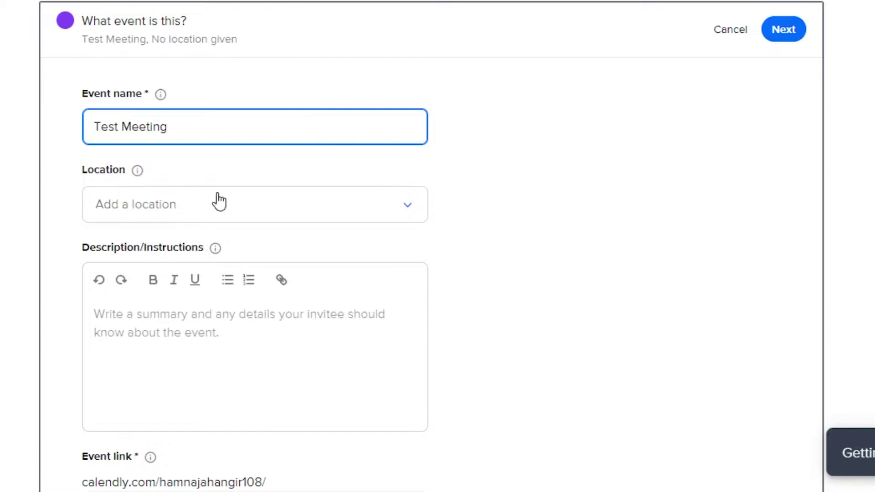
click(180, 215)
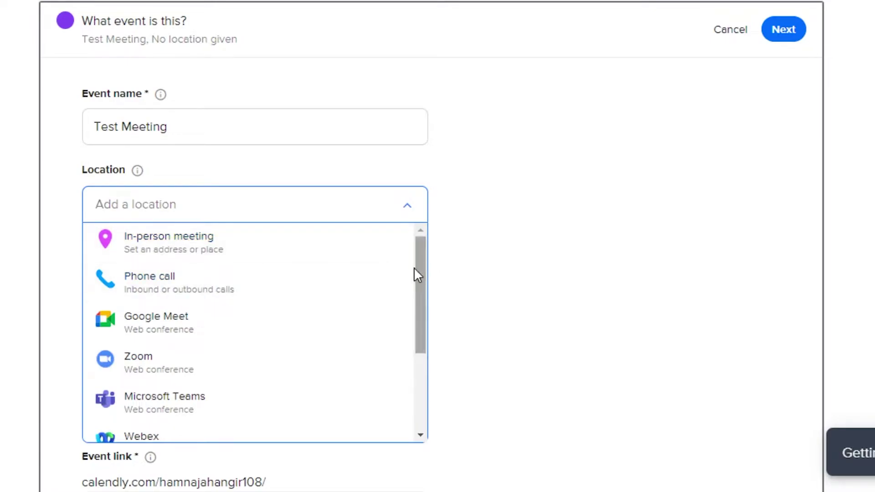
drag(414, 267, 415, 353)
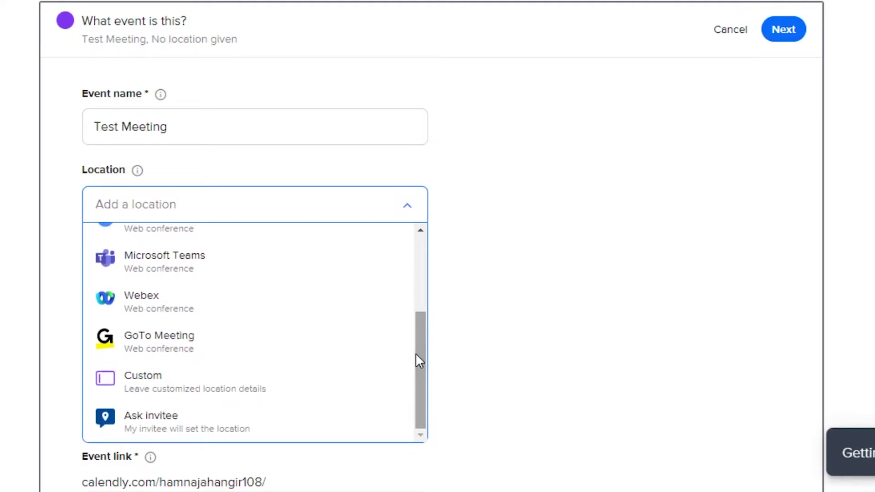
triple_click(426, 389)
drag(425, 389, 427, 340)
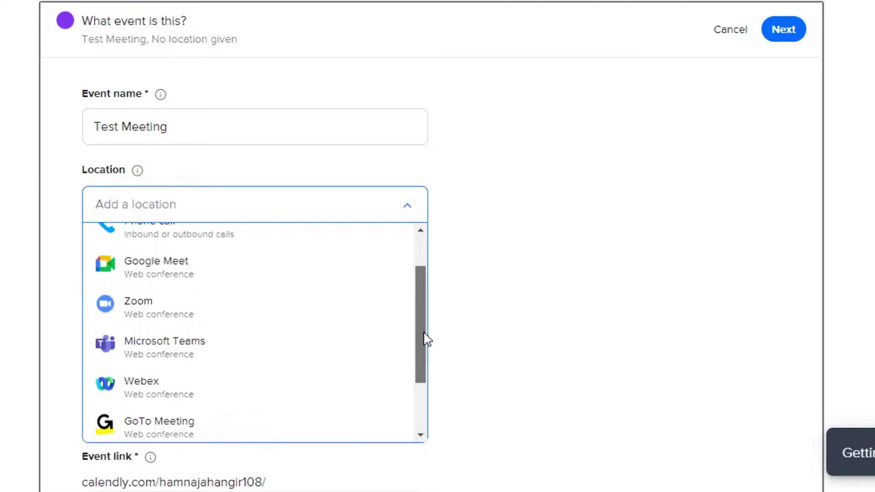
Set the location to Google Meet and type 'descr' as the description
click(224, 273)
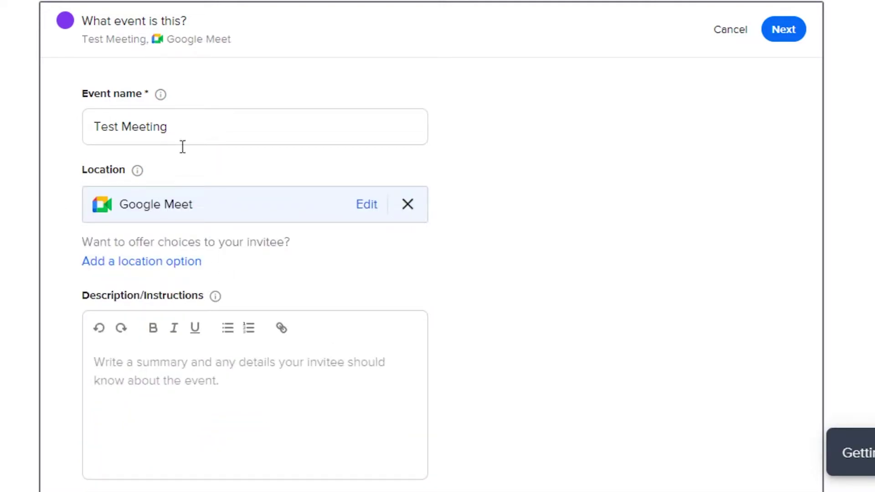
scroll(438, 246, down, 5)
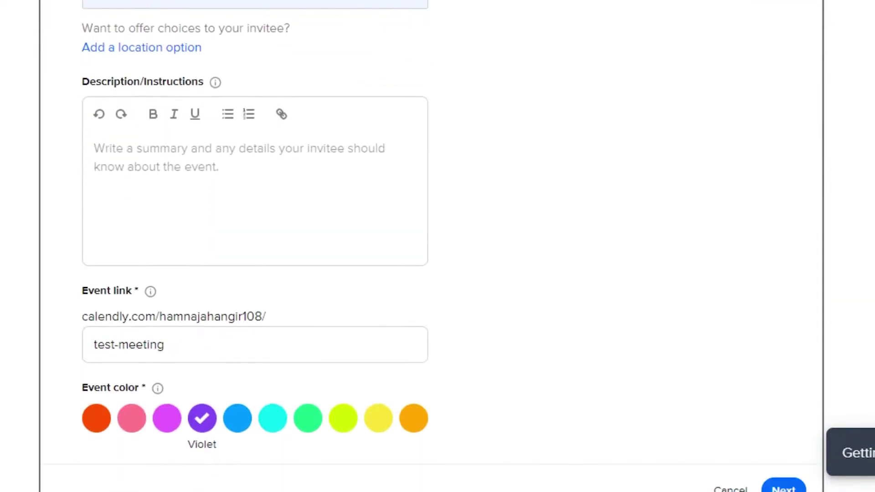
click(275, 161)
text(description...)
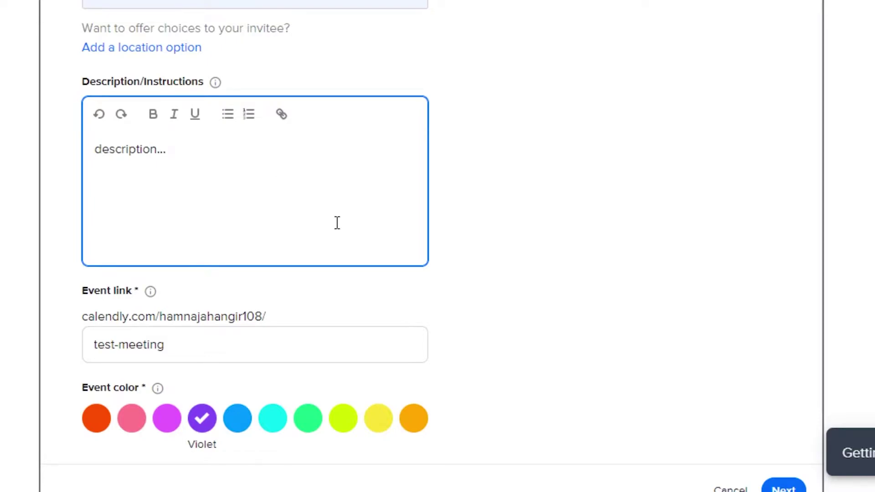
Change the event colour from Violet to Light pink
scroll(811, 310, down, 2)
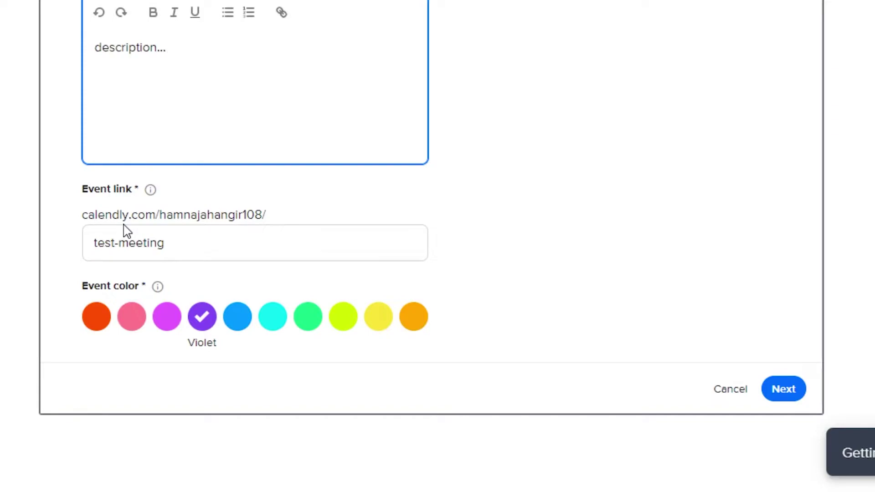
click(167, 246)
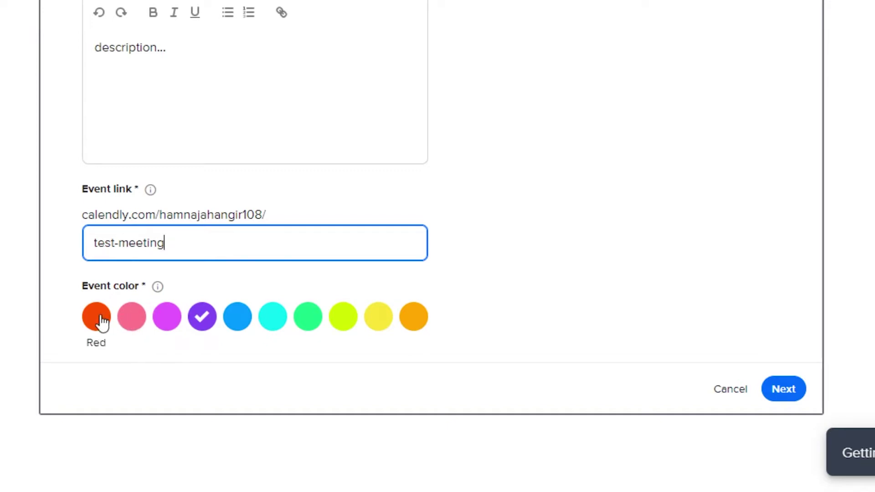
click(132, 324)
scroll(431, 246, up, 10)
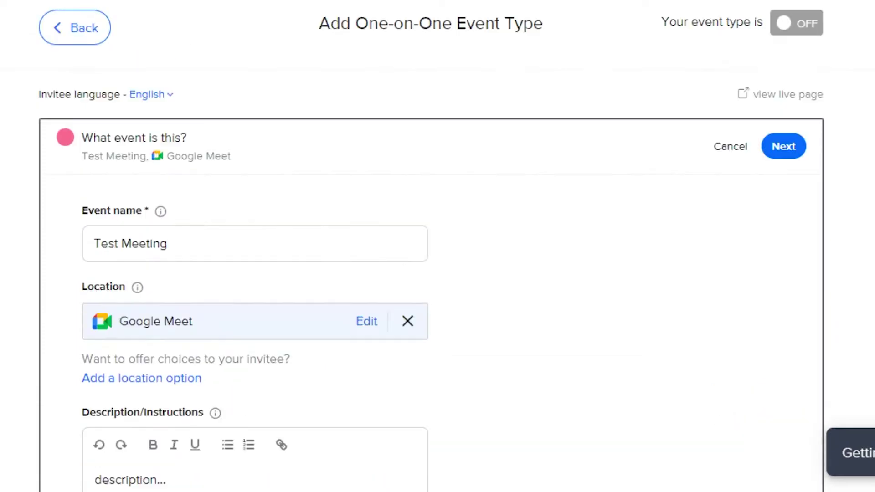
scroll(431, 246, down, 4)
scroll(431, 246, down, 5)
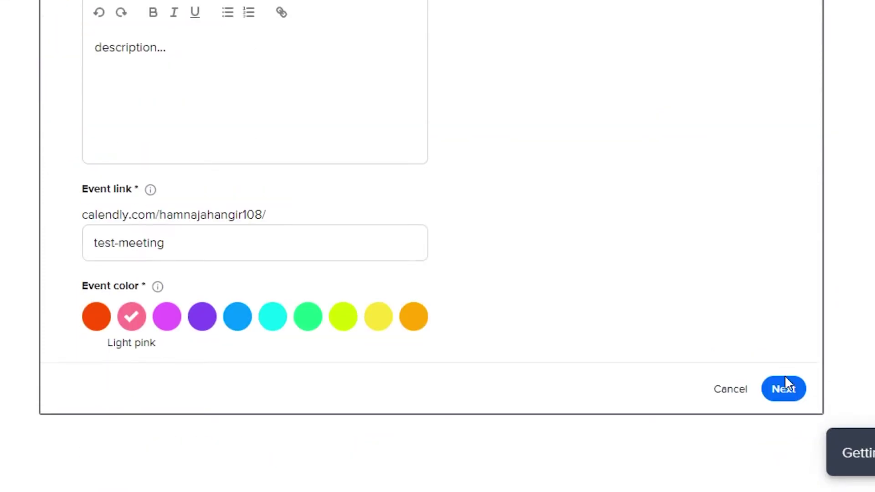
Save the event details and limit booking to 5 business days ahead
click(787, 389)
scroll(431, 246, down, 10)
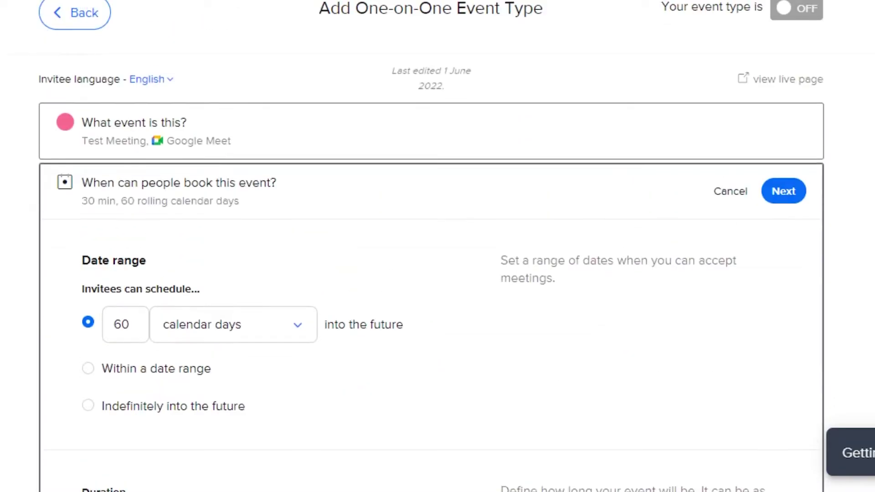
scroll(431, 247, down, 10)
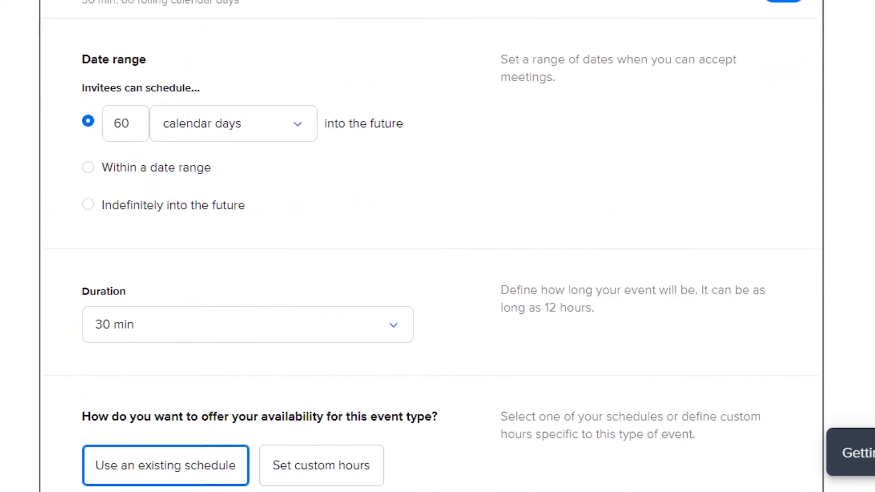
scroll(431, 246, down, 5)
scroll(431, 246, up, 15)
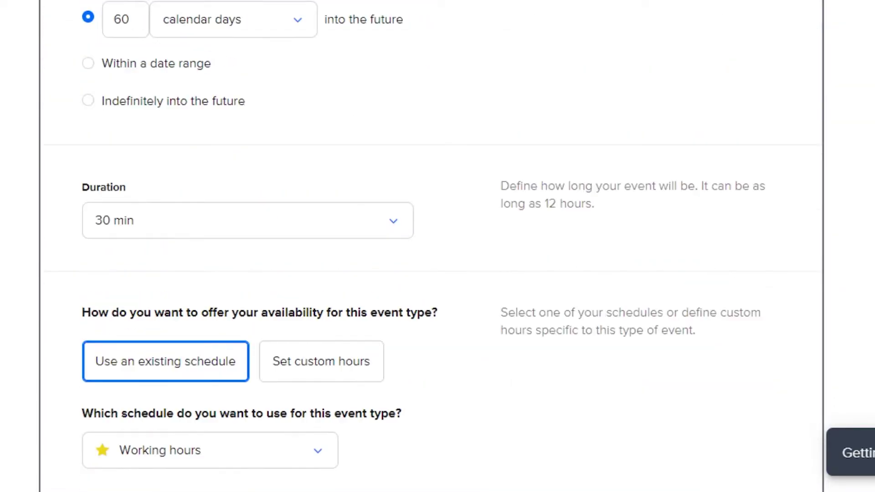
scroll(451, 72, down, 1)
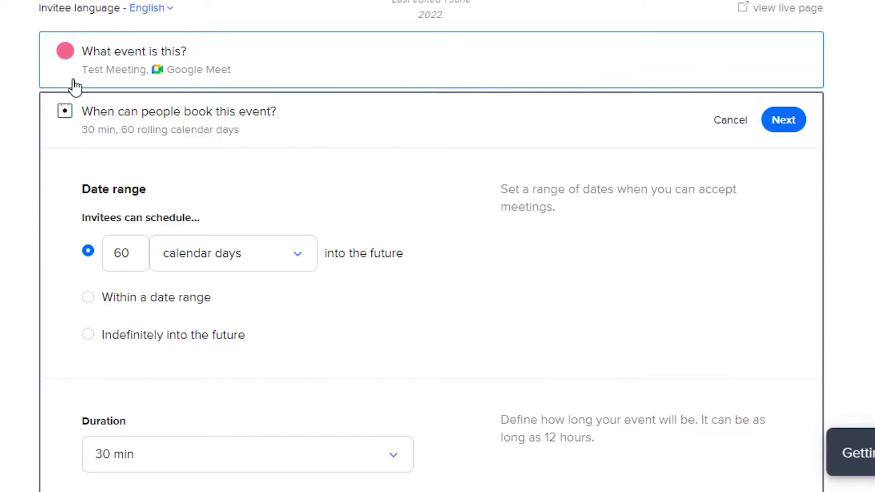
scroll(608, 148, down, 3)
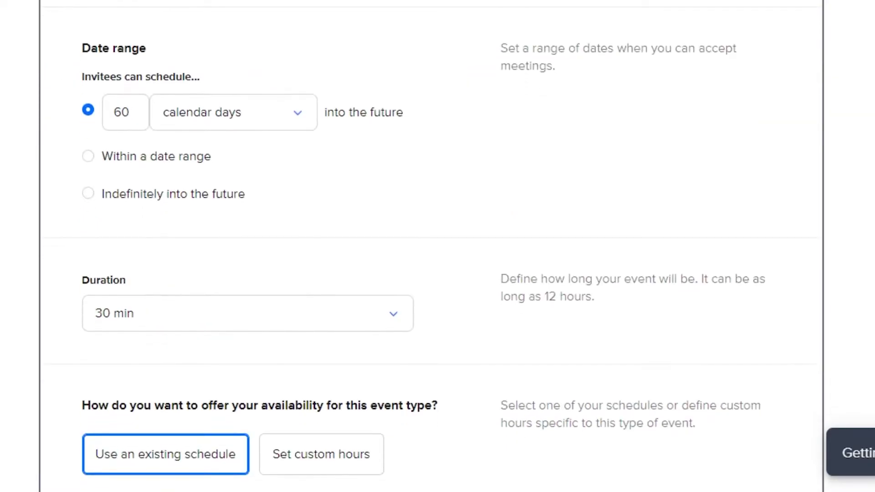
click(234, 114)
click(217, 236)
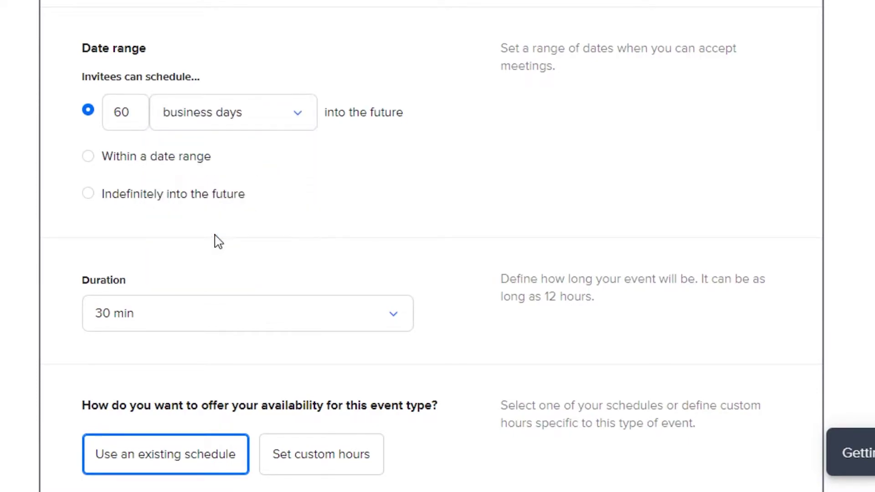
double_click(135, 112)
key(BackSpace)
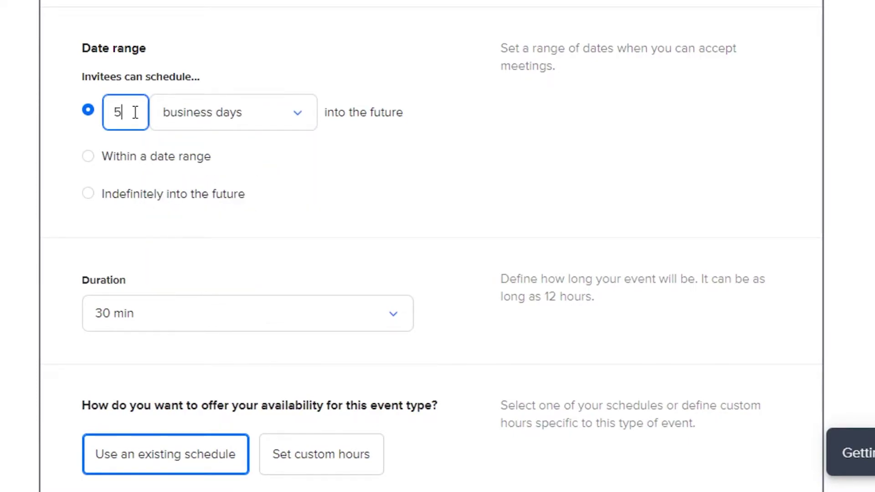
click(309, 253)
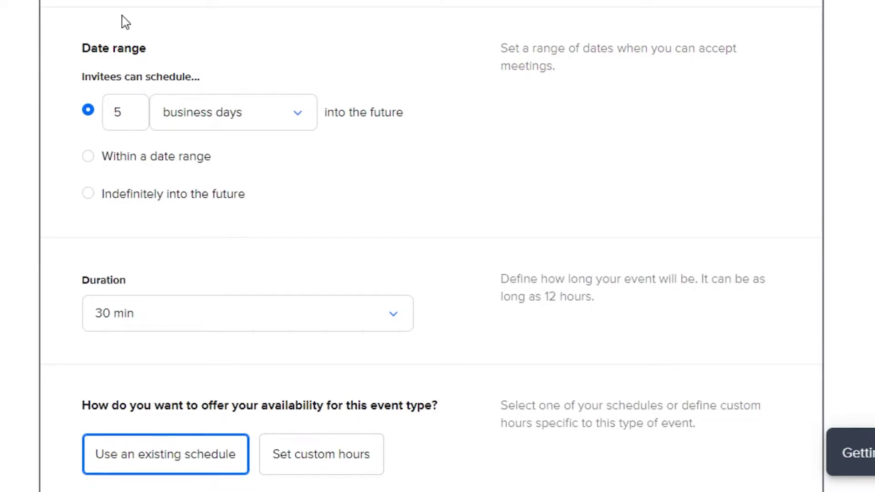
Set a custom meeting duration of 2 hrs
scroll(117, 86, up, 1)
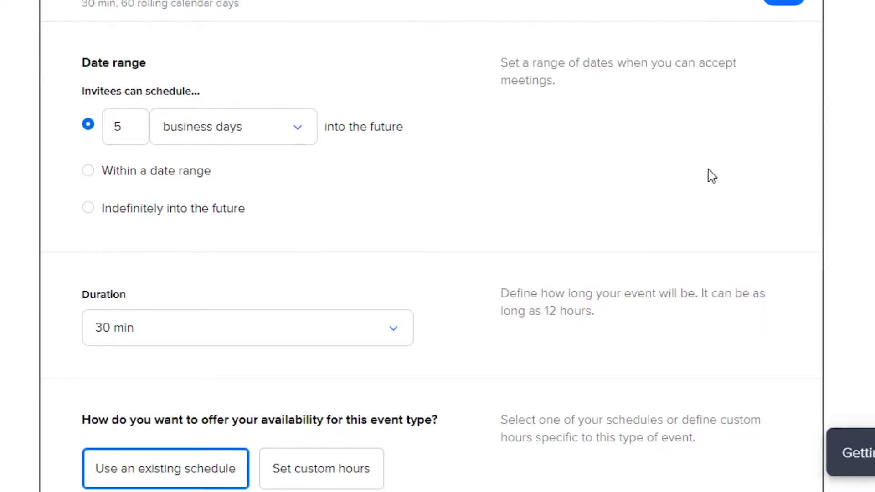
scroll(430, 246, down, 4)
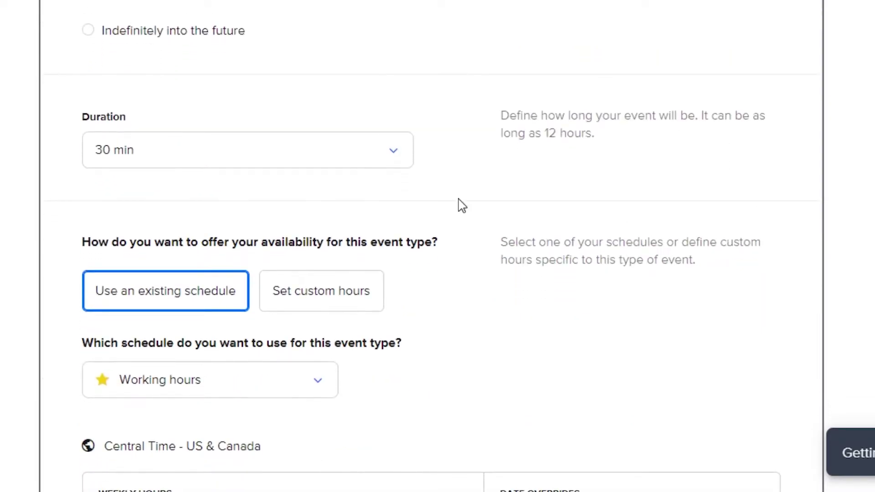
click(396, 167)
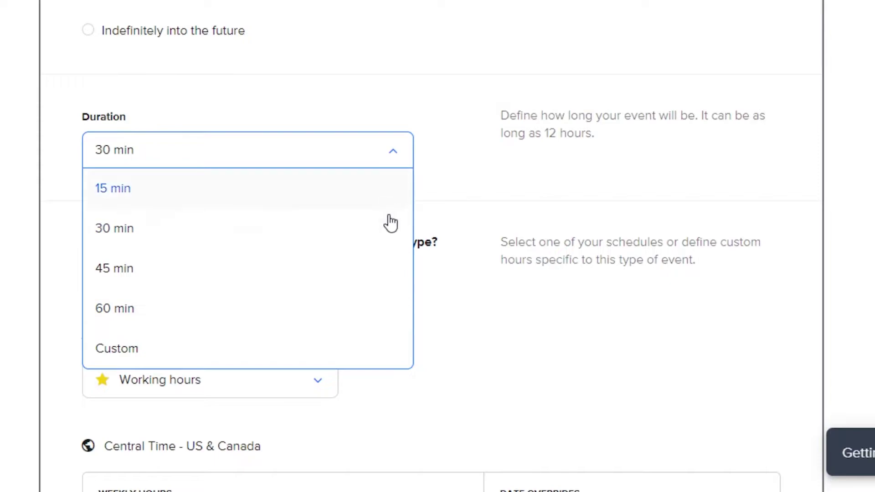
click(175, 360)
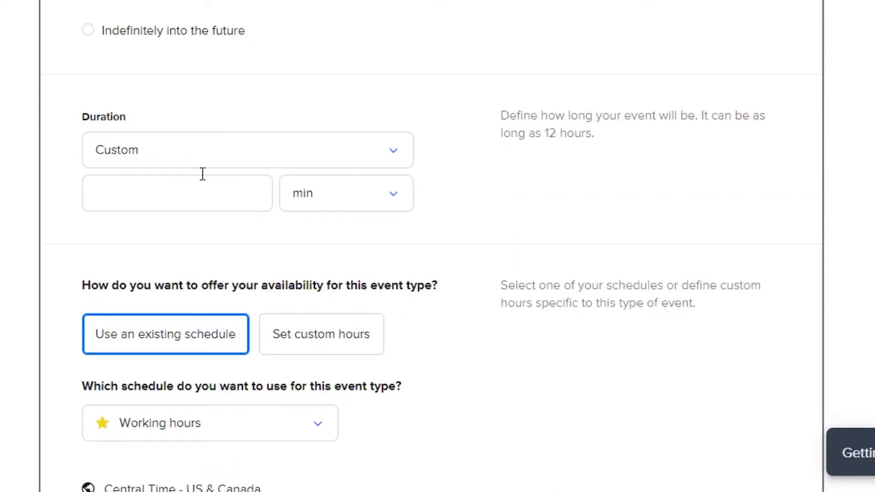
click(351, 200)
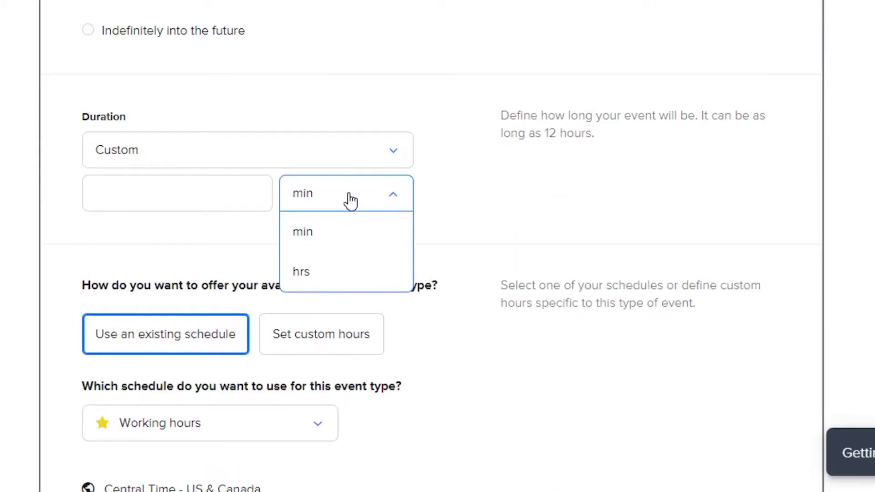
click(326, 276)
click(206, 187)
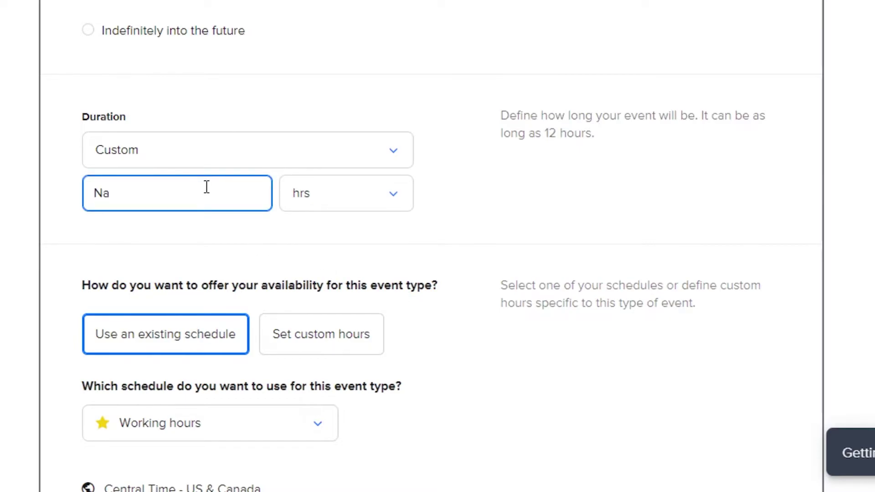
click(604, 185)
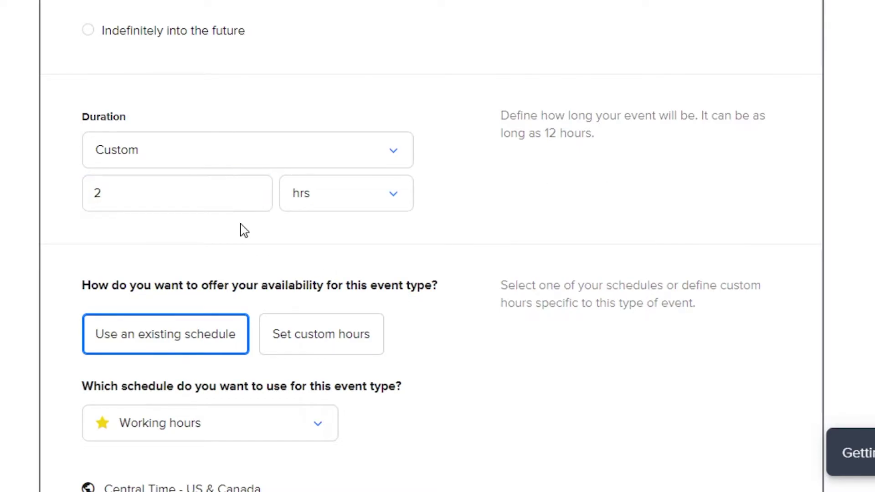
scroll(64, 53, down, 5)
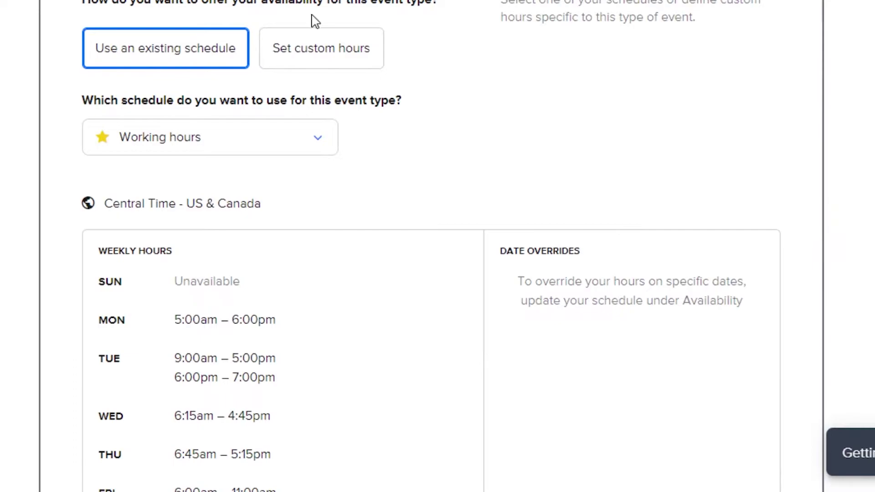
Use the second Working hours schedule (UK, Ireland, Lisbon Time) for Test Meeting
click(261, 140)
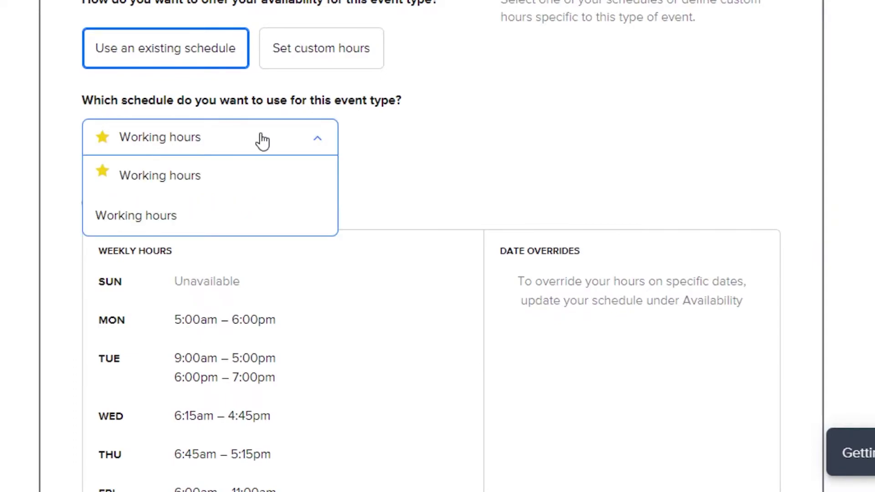
click(217, 220)
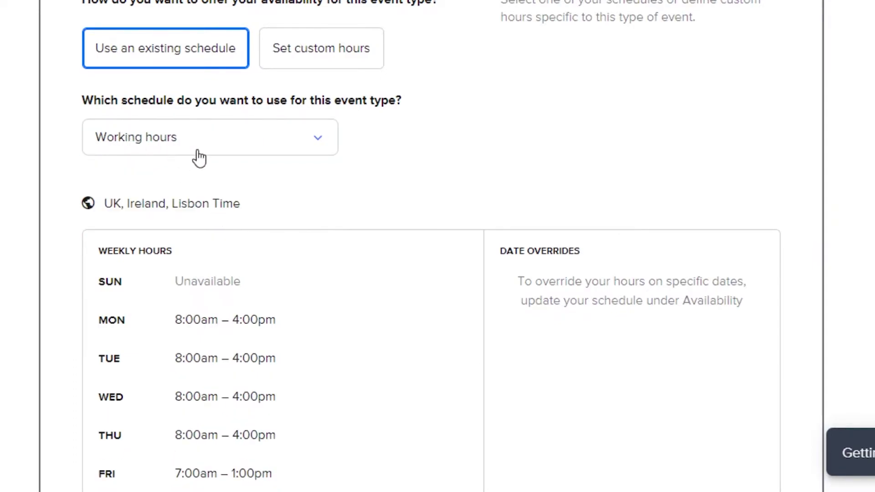
scroll(309, 140, down, 2)
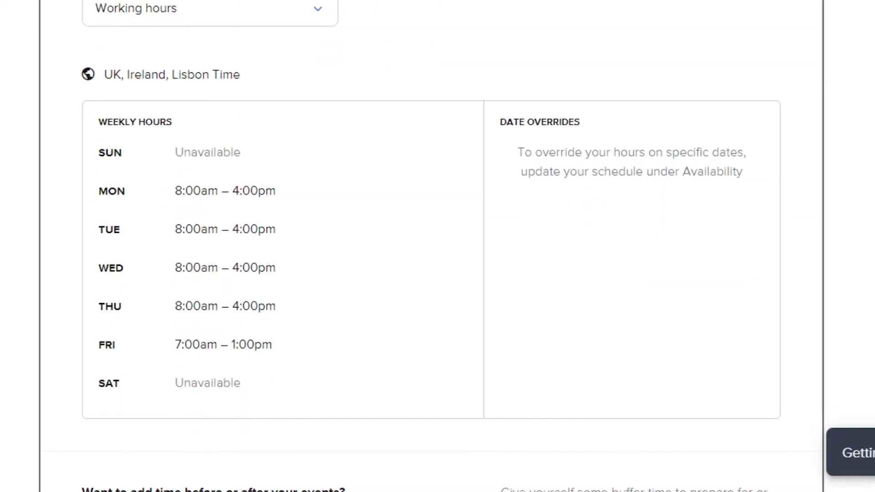
scroll(438, 246, up, 13)
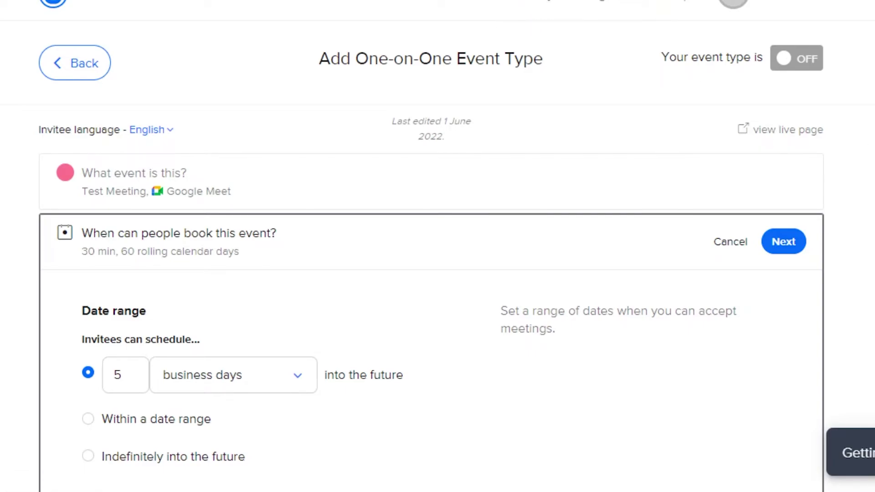
scroll(787, 145, down, 13)
scroll(438, 247, down, 5)
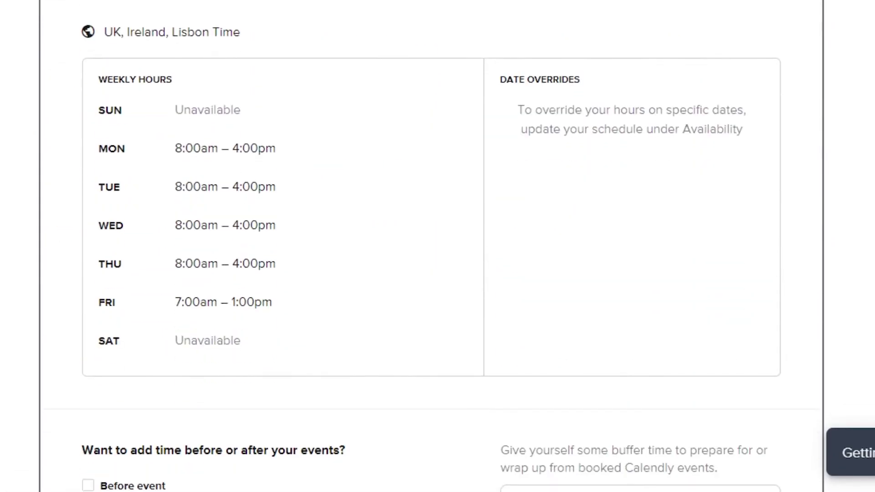
scroll(438, 246, up, 7)
scroll(438, 246, down, 4)
scroll(557, 170, down, 2)
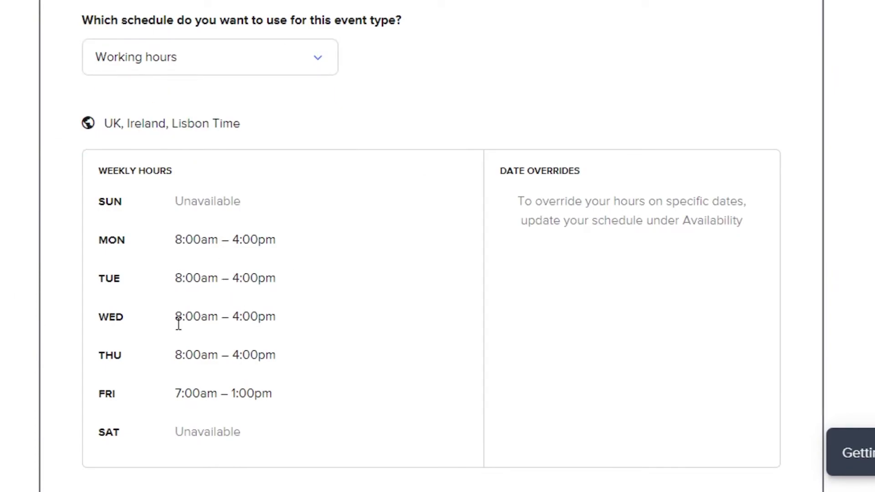
scroll(866, 185, down, 10)
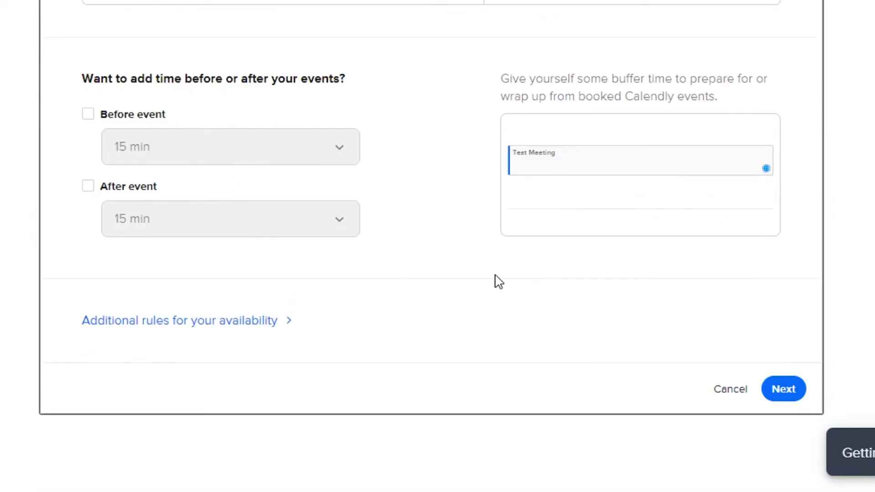
Add a 30 min buffer before each event and save the availability settings
click(87, 116)
click(238, 163)
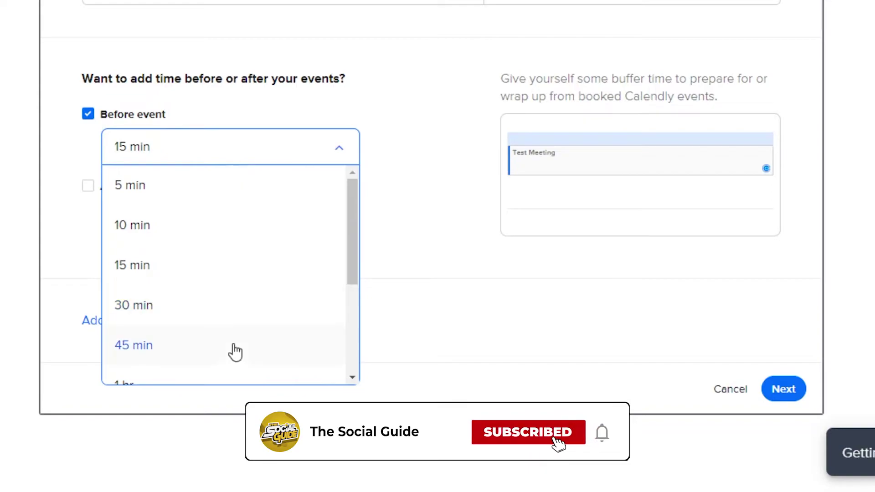
click(202, 303)
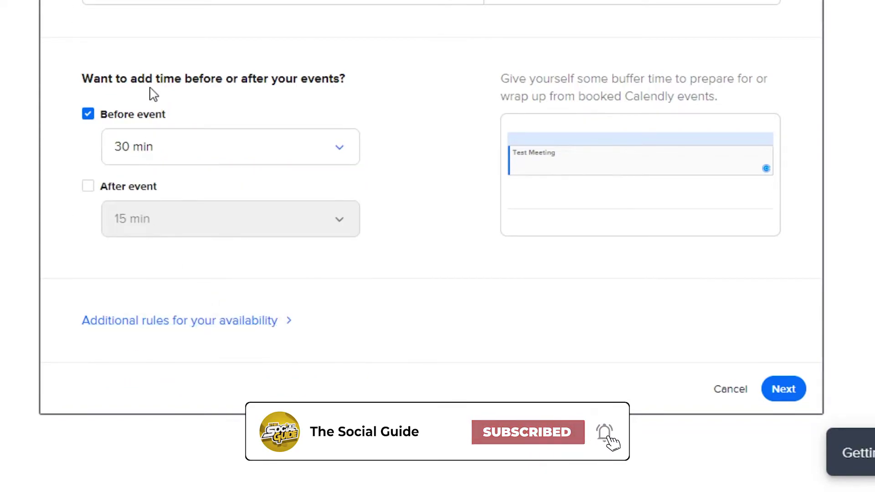
click(785, 386)
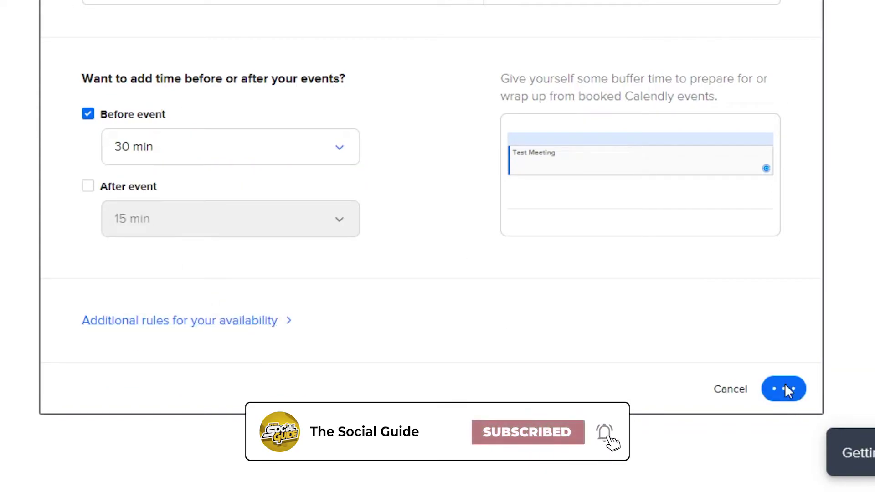
scroll(431, 246, up, 2)
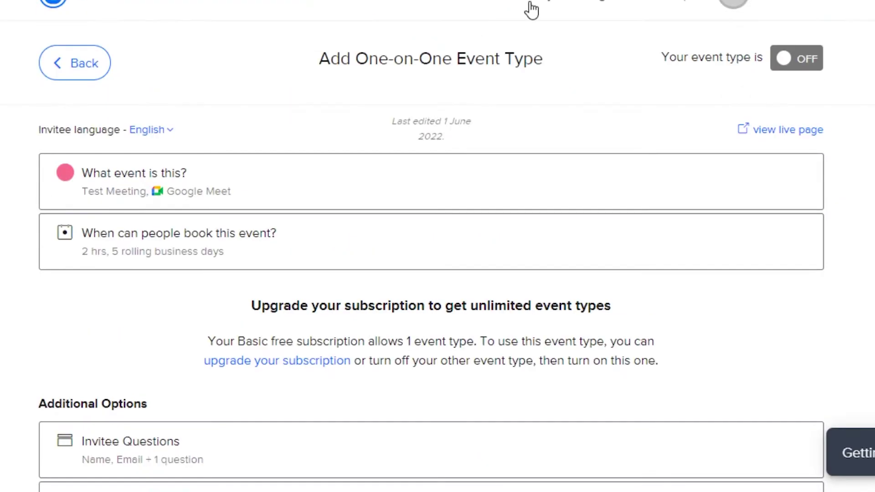
scroll(431, 246, down, 7)
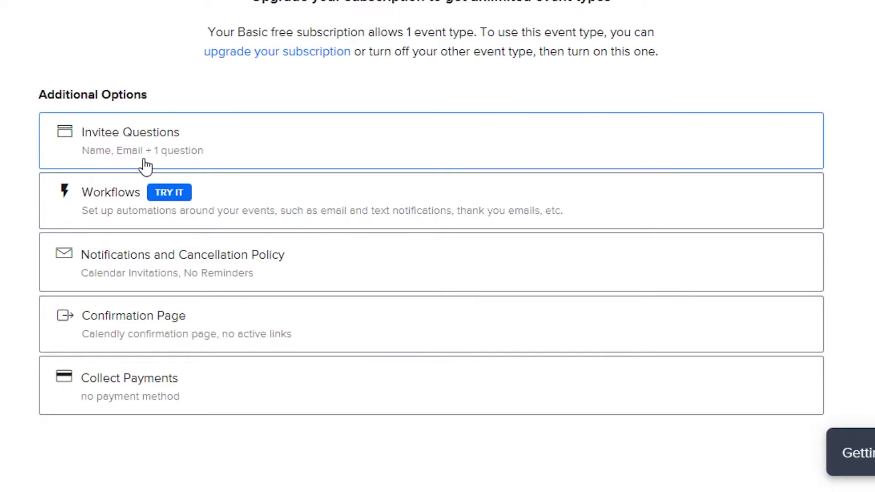
click(90, 160)
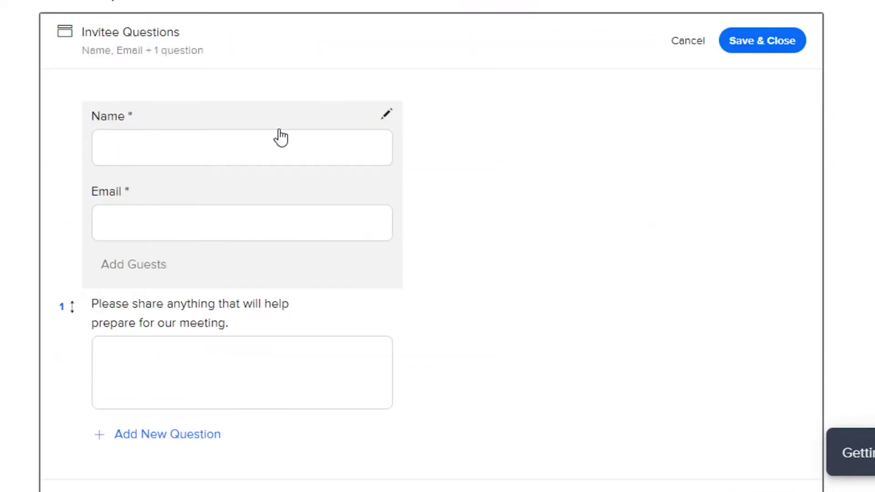
click(264, 145)
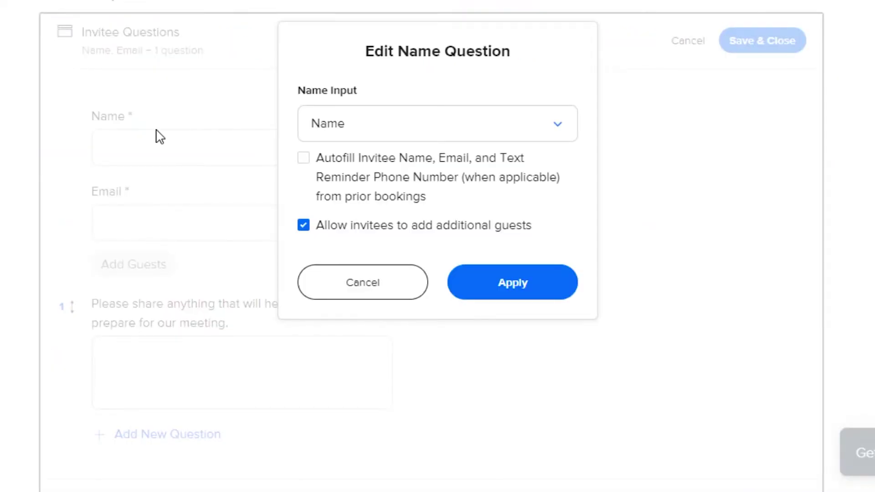
click(390, 289)
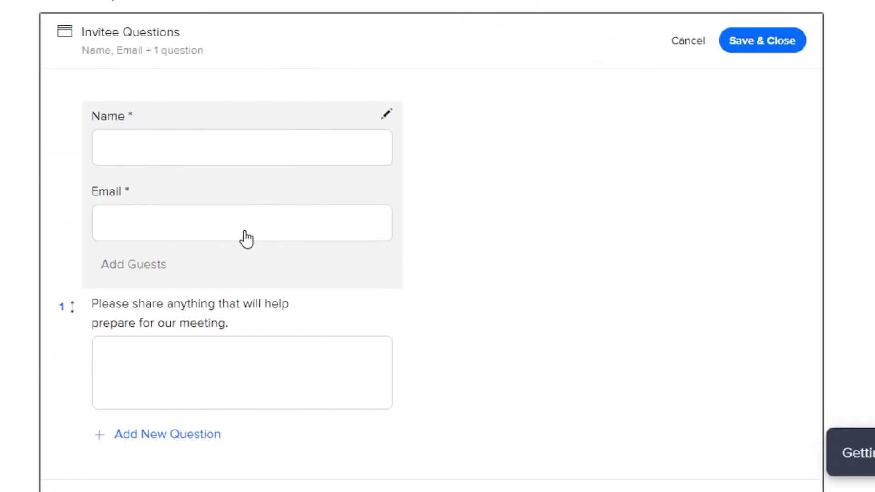
click(162, 437)
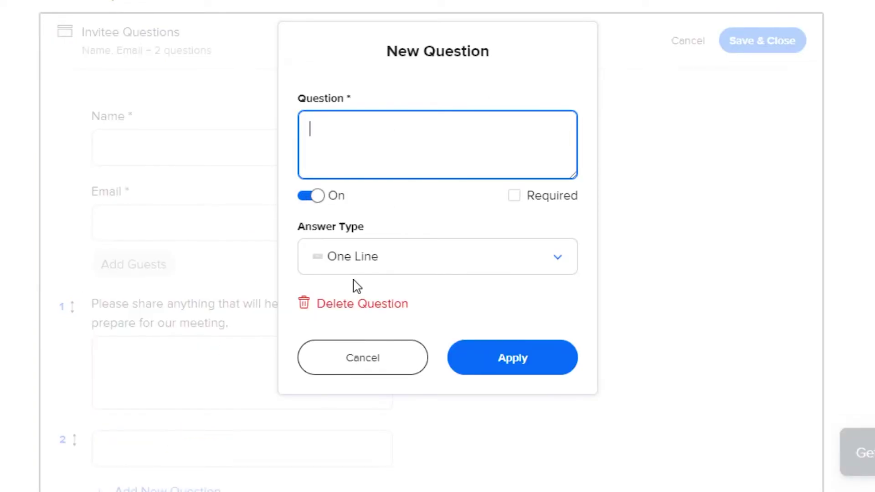
click(424, 260)
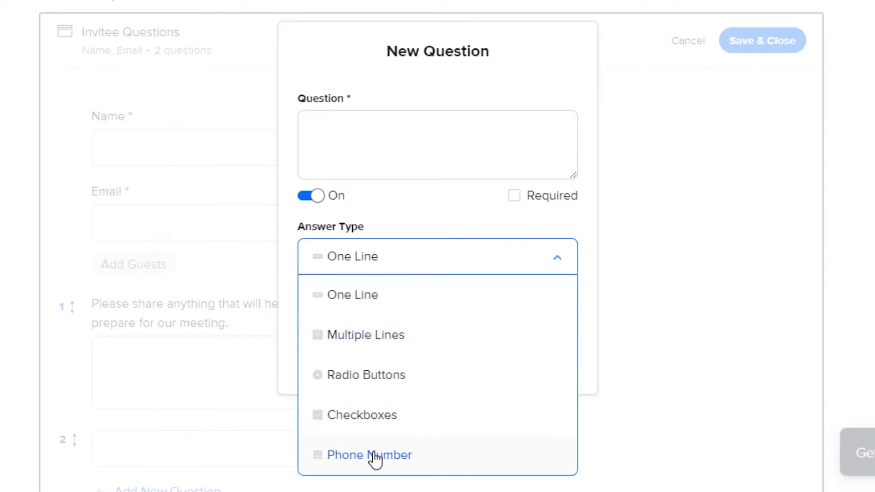
click(635, 150)
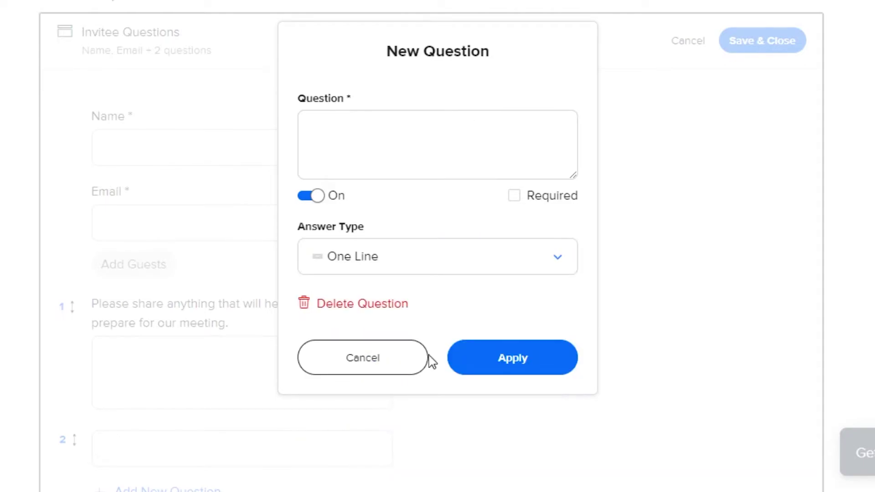
click(377, 365)
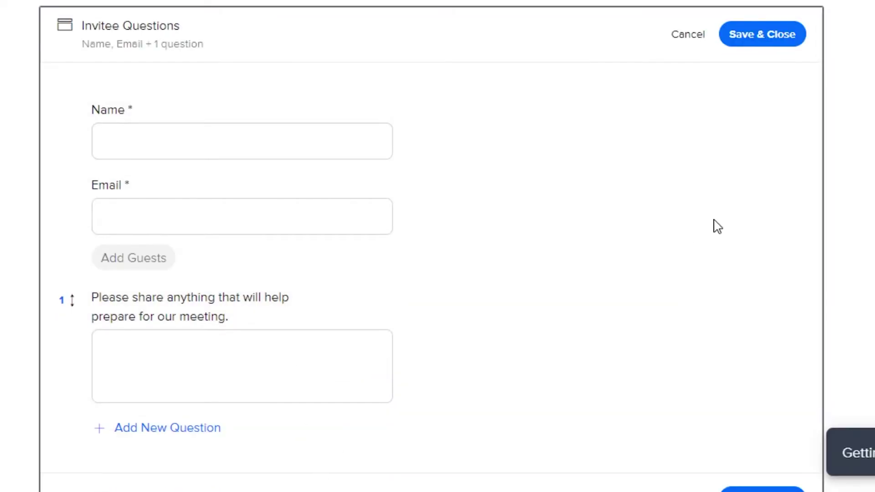
scroll(718, 226, up, 4)
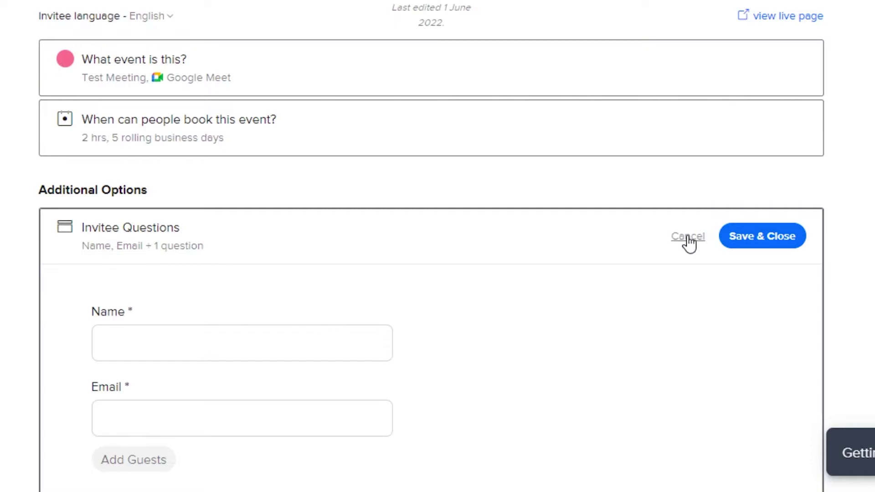
click(689, 237)
scroll(504, 121, down, 2)
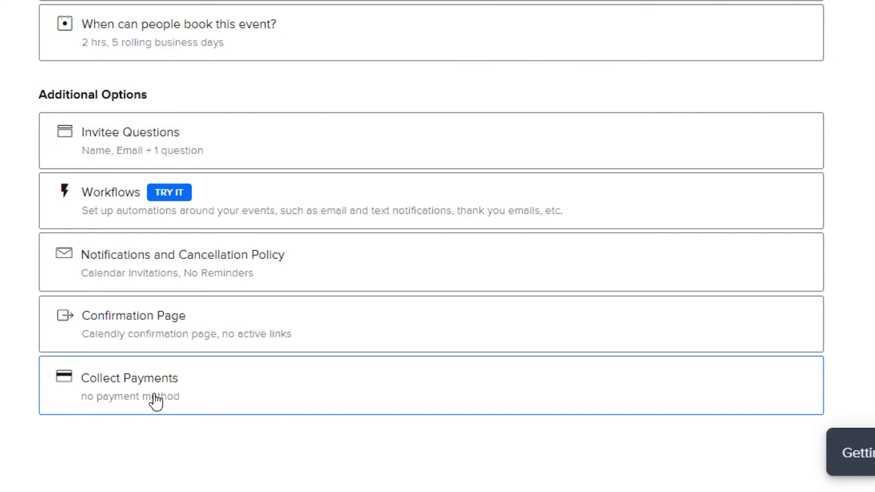
scroll(437, 247, up, 5)
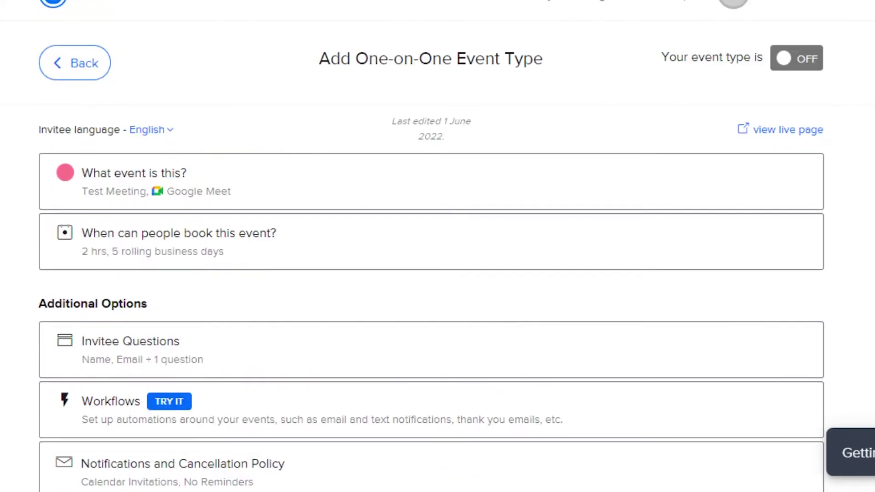
scroll(437, 246, down, 5)
scroll(437, 246, up, 3)
scroll(437, 246, down, 3)
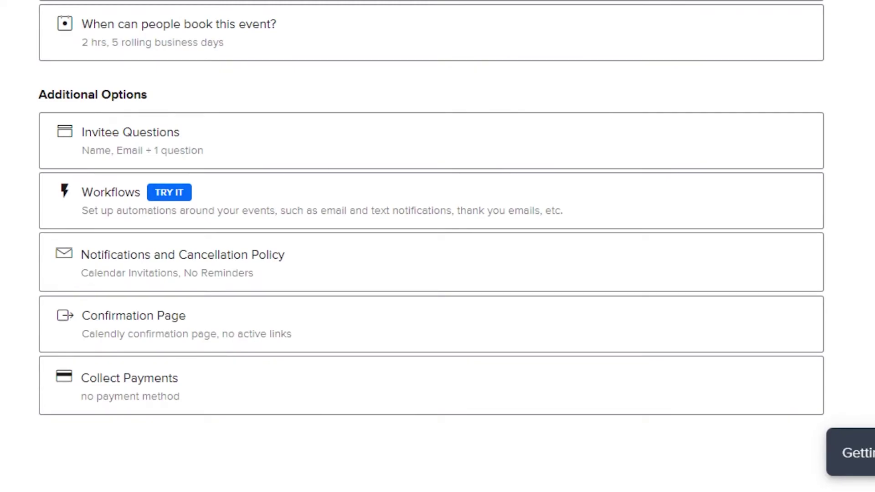
scroll(438, 246, up, 5)
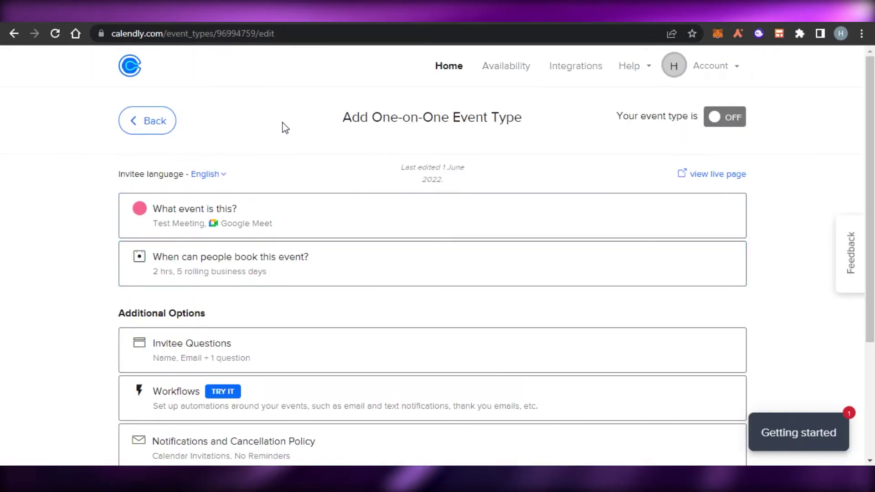
Back on Event Types, open and close Test Meeting's options menu and review its 2 hrs One-on-One card
click(458, 68)
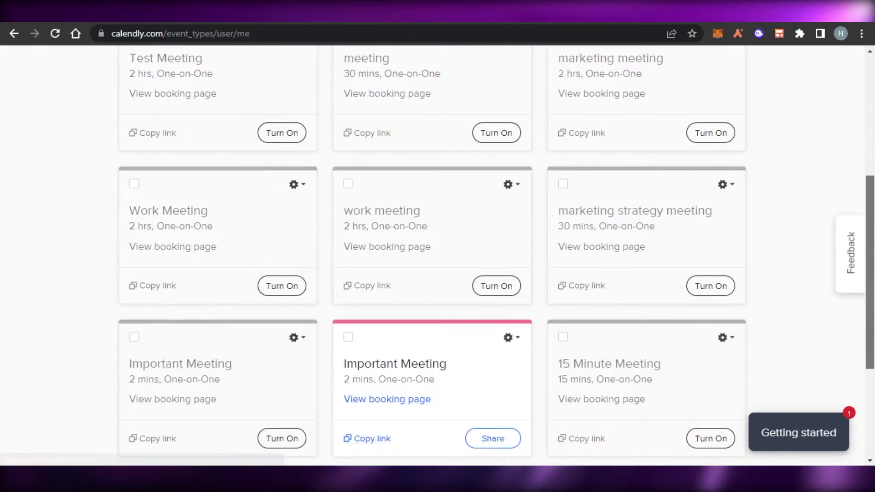
scroll(132, 302, up, 4)
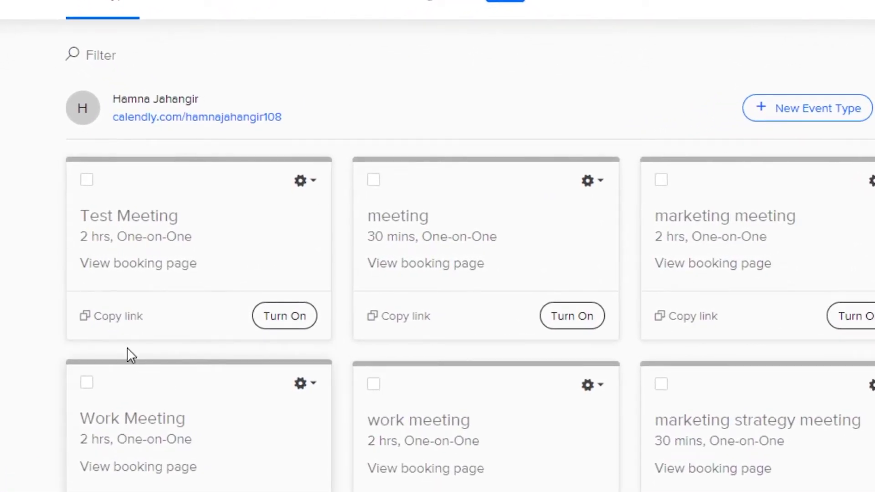
click(298, 182)
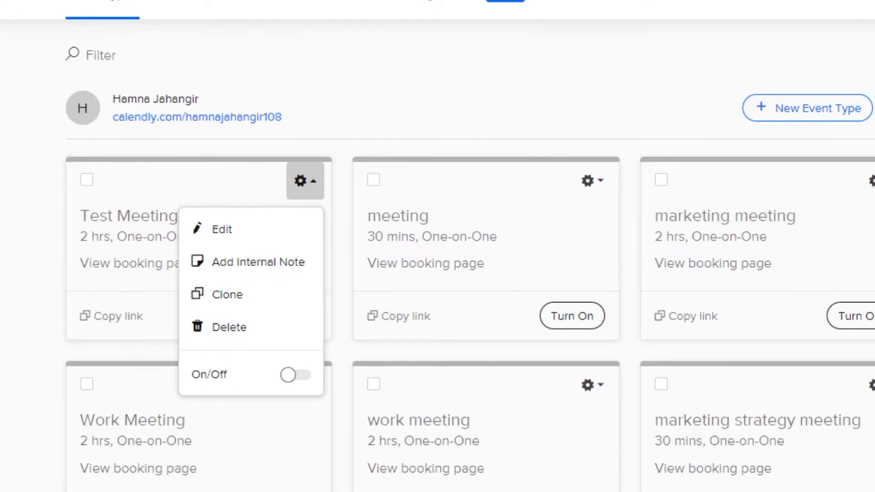
click(74, 76)
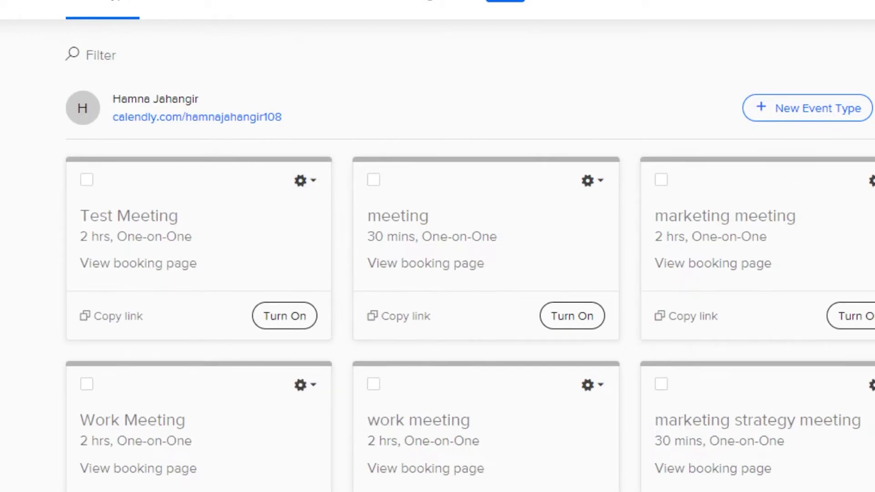
scroll(437, 246, down, 6)
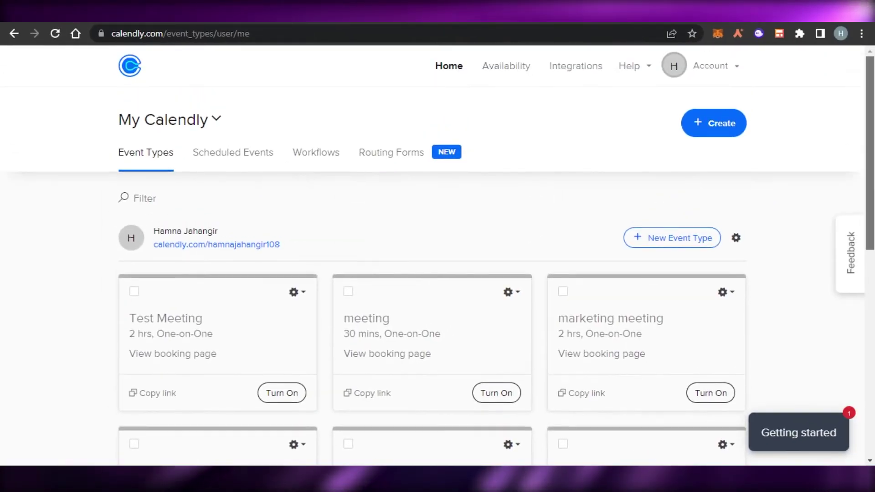
scroll(438, 246, down, 10)
scroll(438, 246, up, 3)
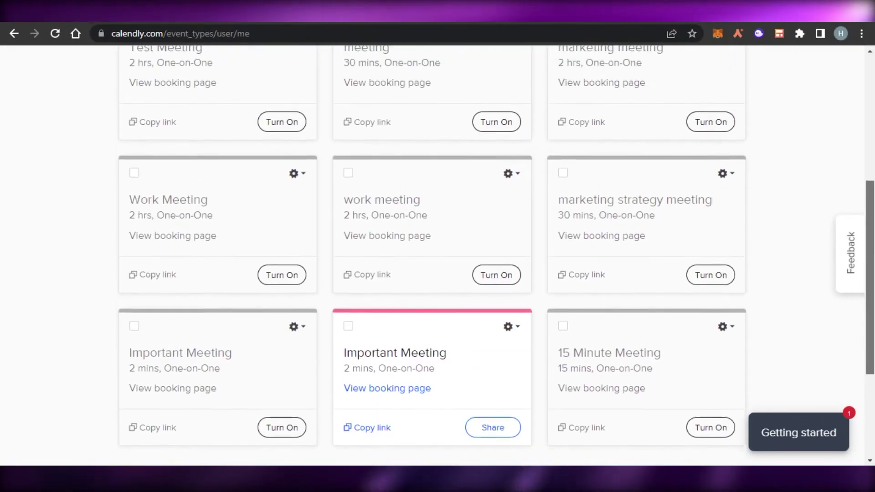
scroll(215, 157, up, 5)
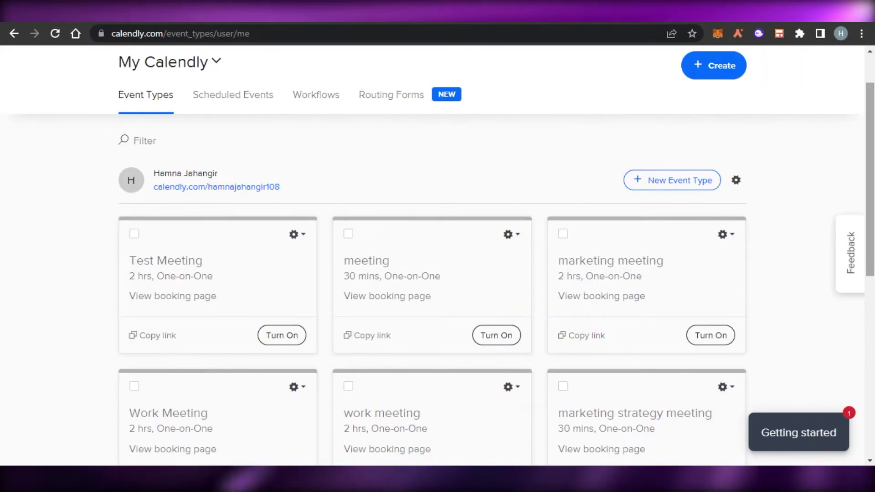
scroll(161, 317, up, 2)
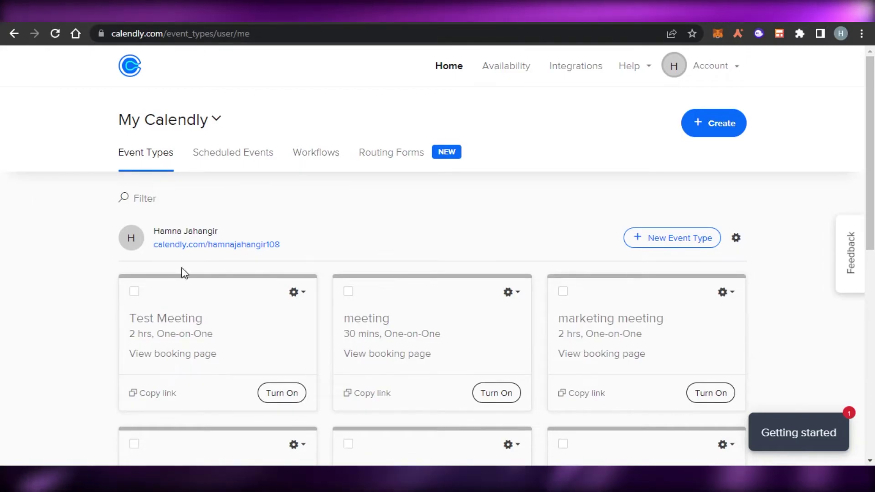
scroll(432, 319, down, 10)
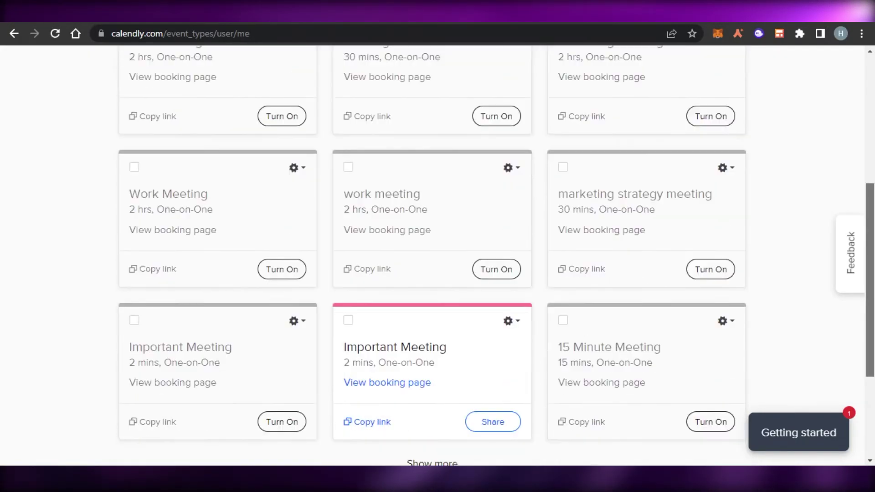
scroll(432, 319, up, 10)
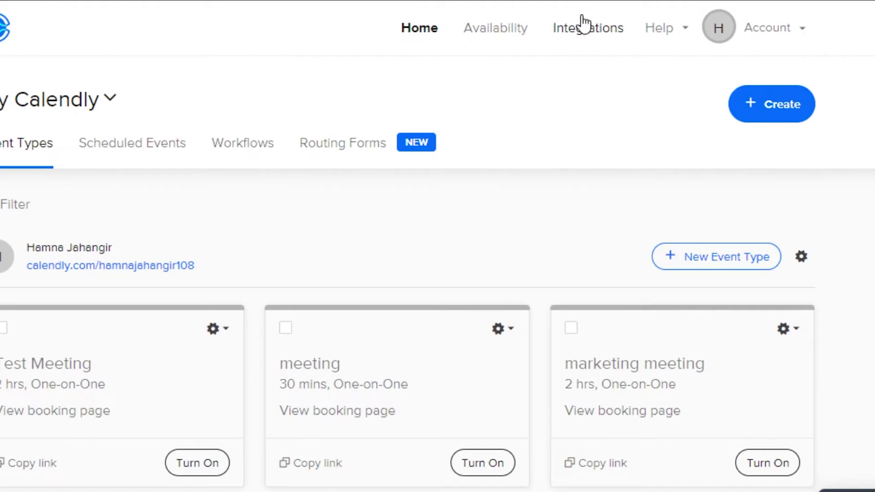
Browse the full All integrations catalogue, from API and webhooks down to Zoom
click(583, 23)
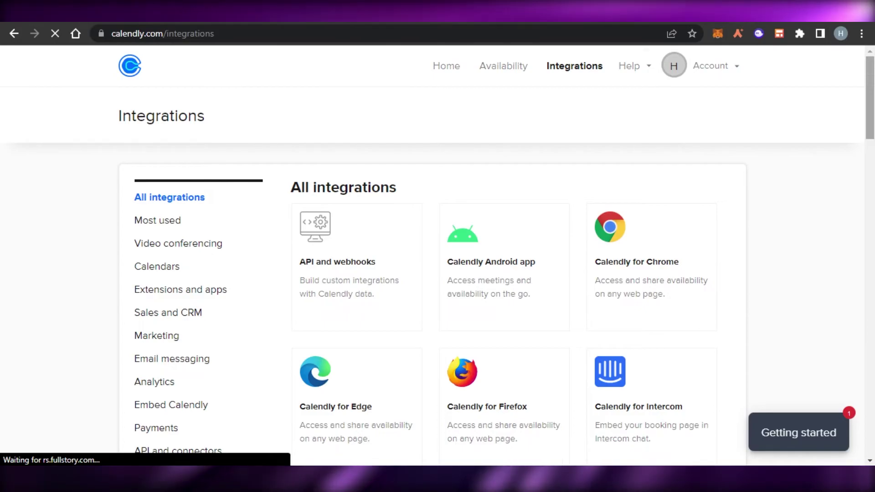
scroll(438, 255, down, 12)
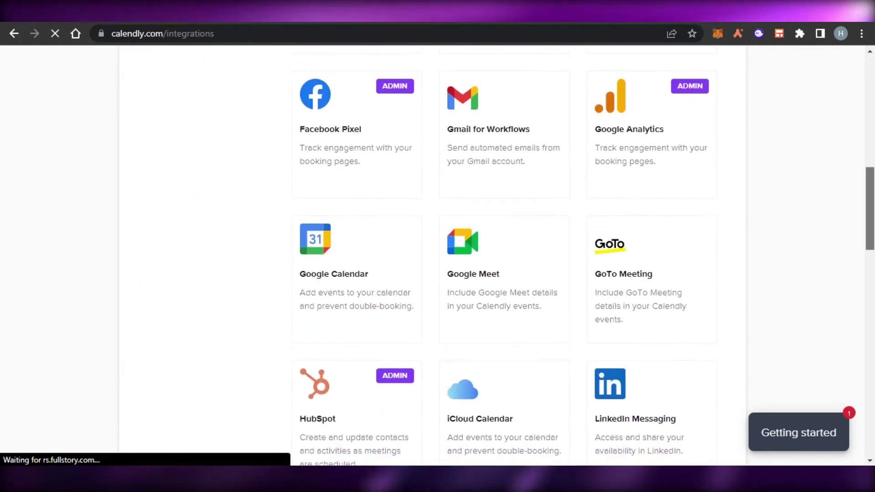
scroll(438, 255, down, 6)
scroll(437, 255, down, 11)
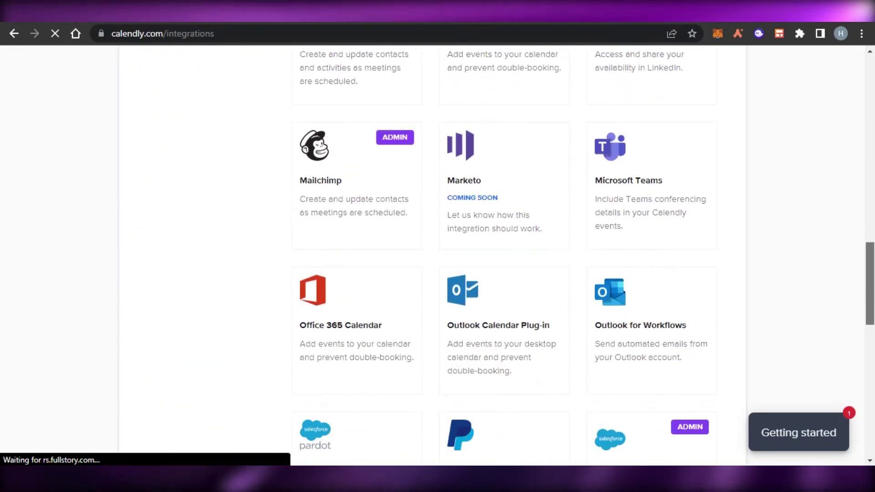
scroll(438, 255, down, 5)
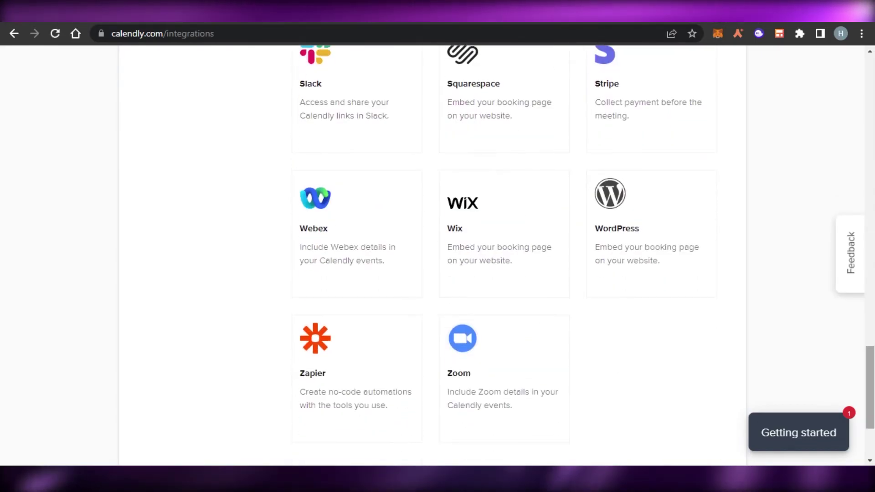
scroll(438, 256, up, 20)
scroll(525, 148, up, 3)
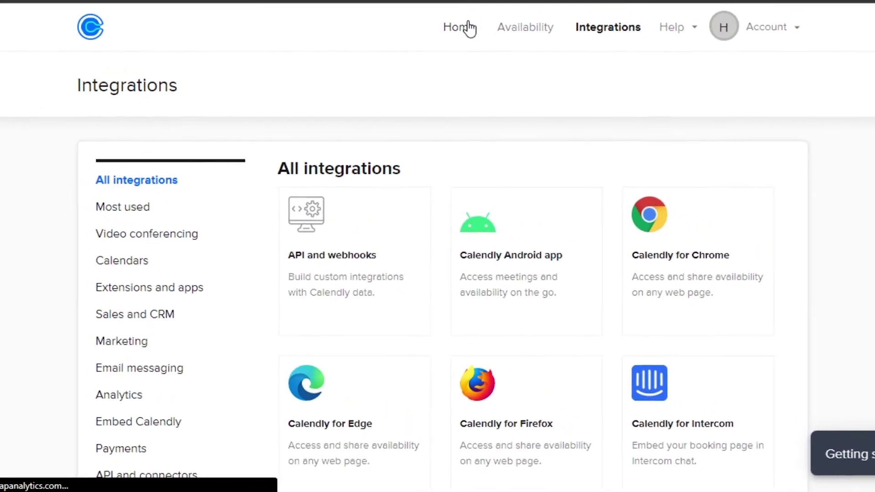
Return to My Calendly event types and review Test Meeting, meeting and marketing meeting at the top
click(474, 8)
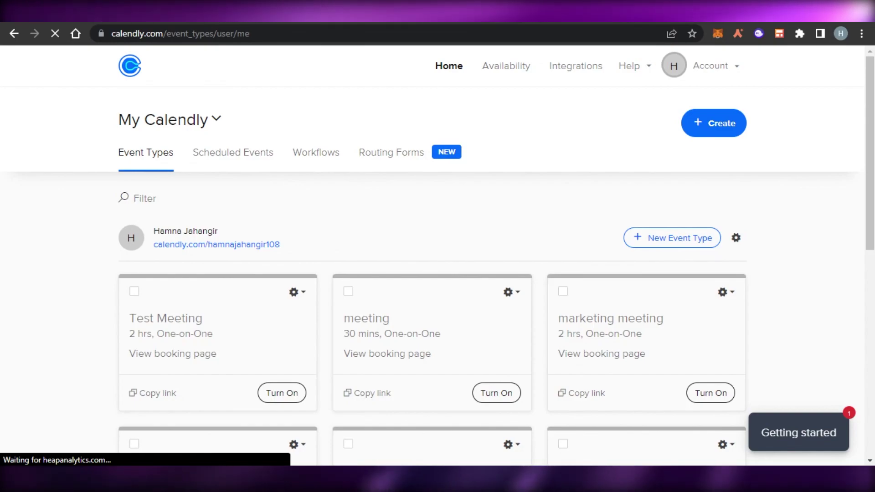
scroll(706, 99, down, 1)
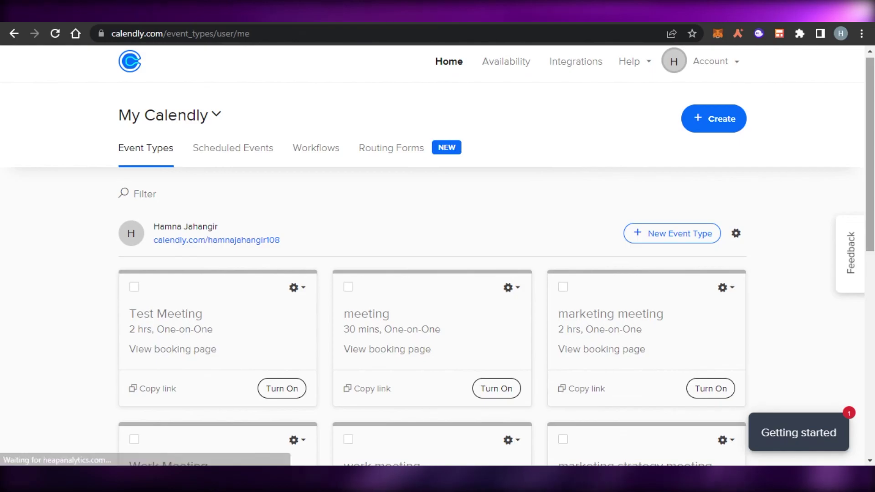
scroll(725, 103, down, 8)
scroll(725, 103, up, 6)
scroll(432, 255, up, 2)
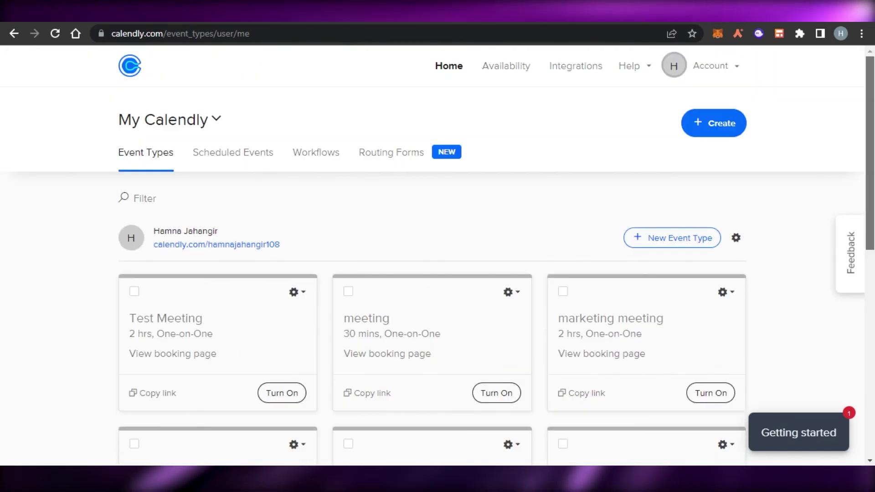